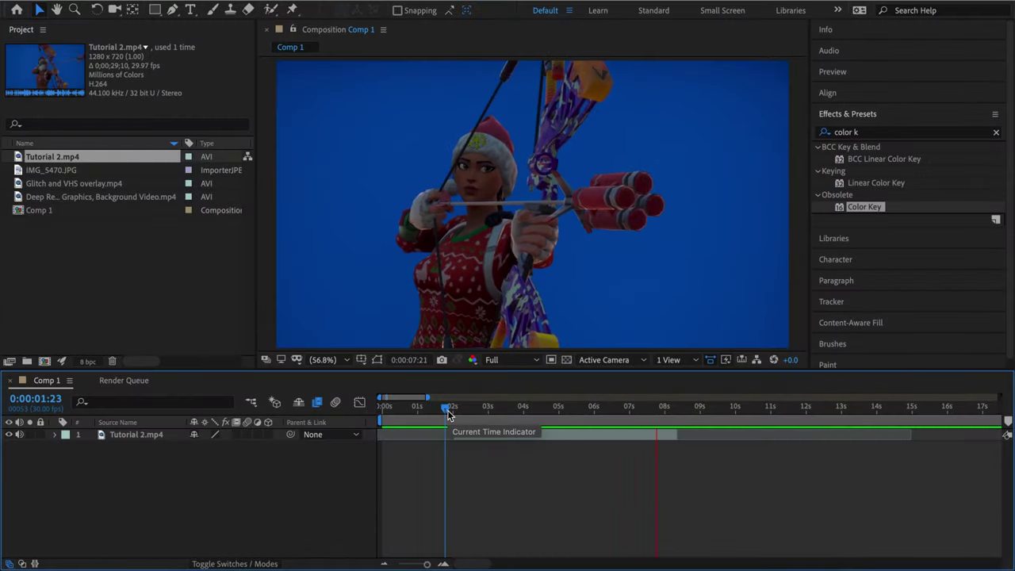
- Time-remap the bow clip at 2:01 and ease its Time Remap keyframes in the Graph Editor
{"action": "left_click", "coordinate": [170, 438]}
{"action": "left_click_drag", "start_coordinate": [448, 411], "coordinate": [679, 450]}
{"action": "key", "text": "ctrl+alt+t"}
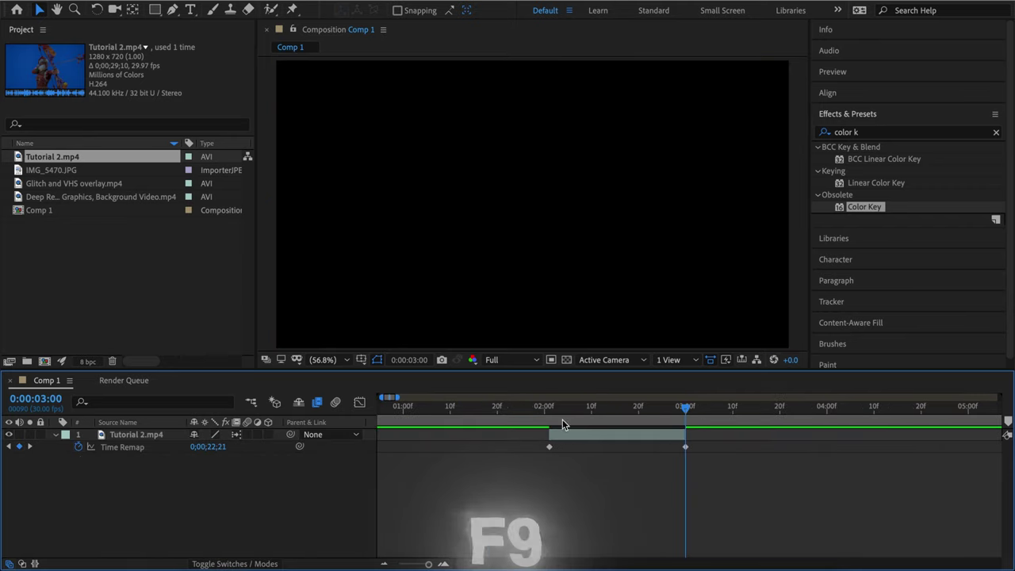
{"action": "left_click_drag", "start_coordinate": [707, 454], "coordinate": [521, 444]}
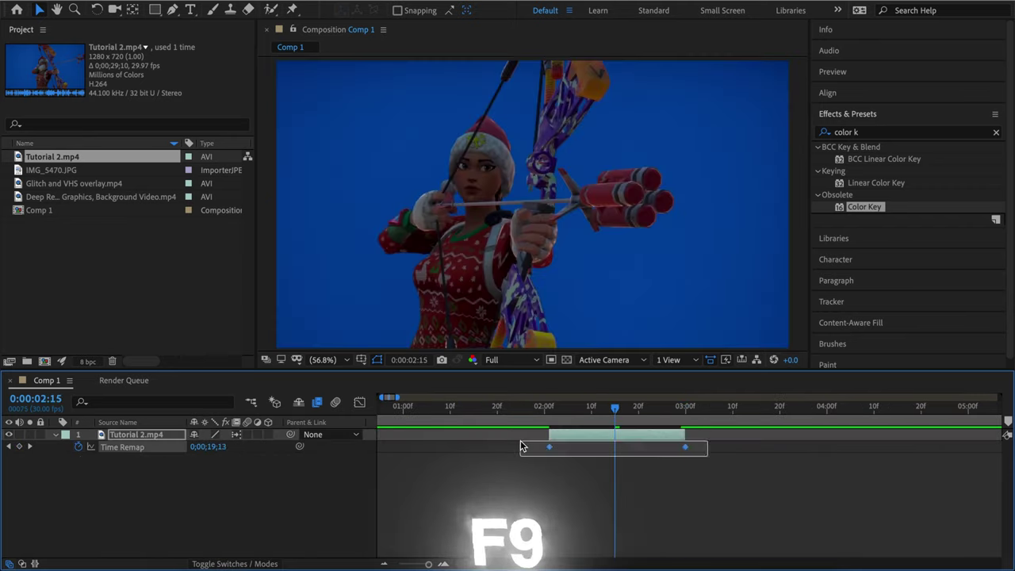
{"action": "left_click", "coordinate": [361, 405]}
{"action": "left_click", "coordinate": [547, 549]}
{"action": "left_click", "coordinate": [611, 381]}
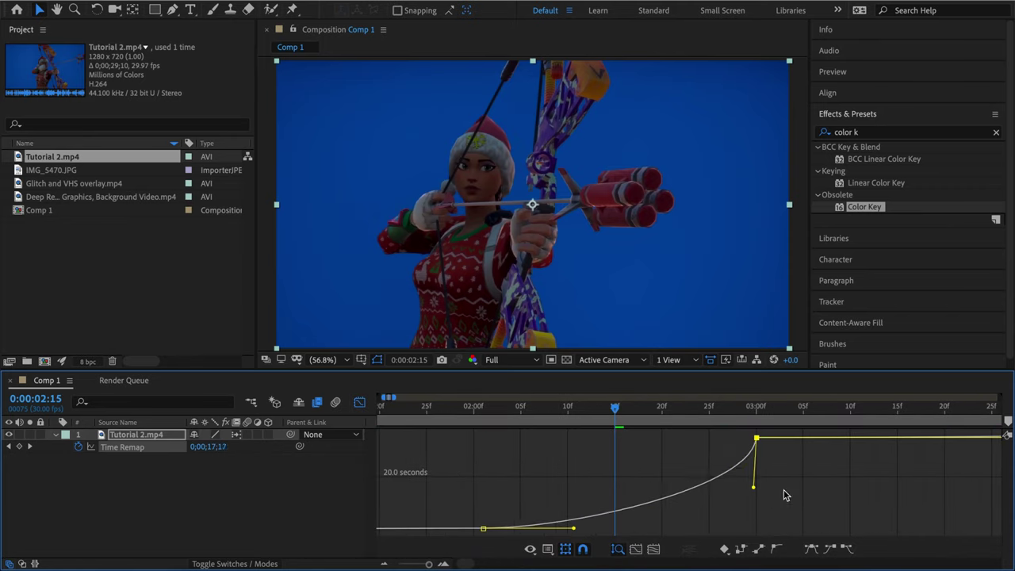
{"action": "left_click_drag", "start_coordinate": [573, 528], "coordinate": [445, 451]}
{"action": "left_click_drag", "start_coordinate": [753, 487], "coordinate": [755, 512]}
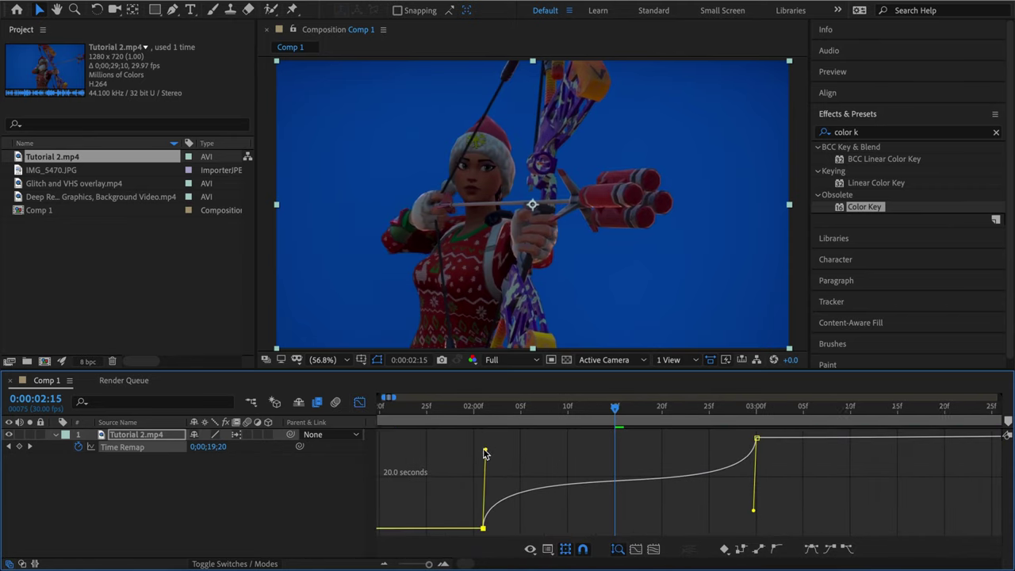
{"action": "key", "text": "shift+F3"}
- Apply Color Key to Tutorial 2.mp4 and raise tolerance to 45 to remove the blue background
{"action": "type", "text": "ey"}
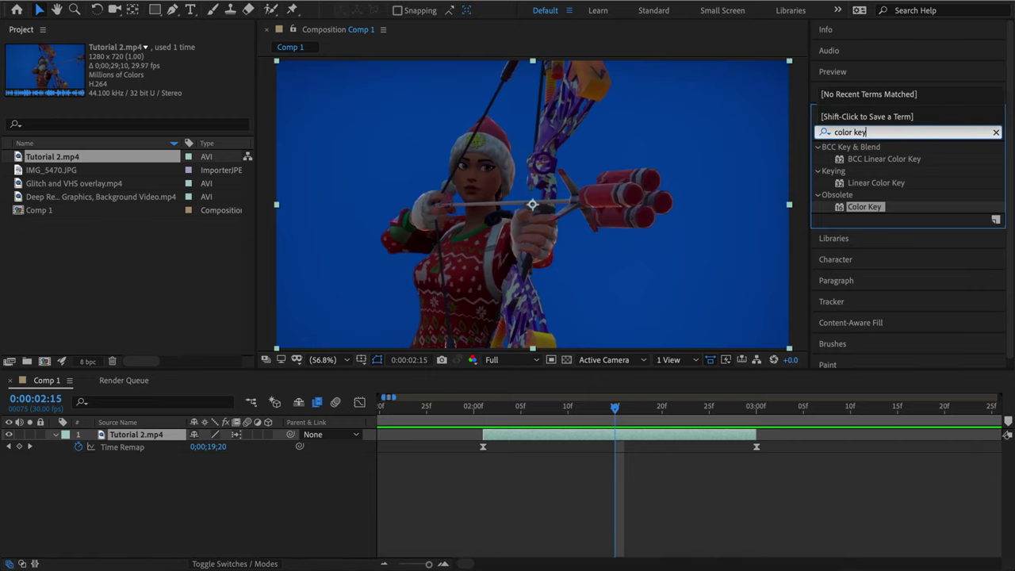
{"action": "left_click_drag", "start_coordinate": [864, 206], "coordinate": [611, 440]}
{"action": "left_click_drag", "start_coordinate": [143, 83], "coordinate": [179, 89]}
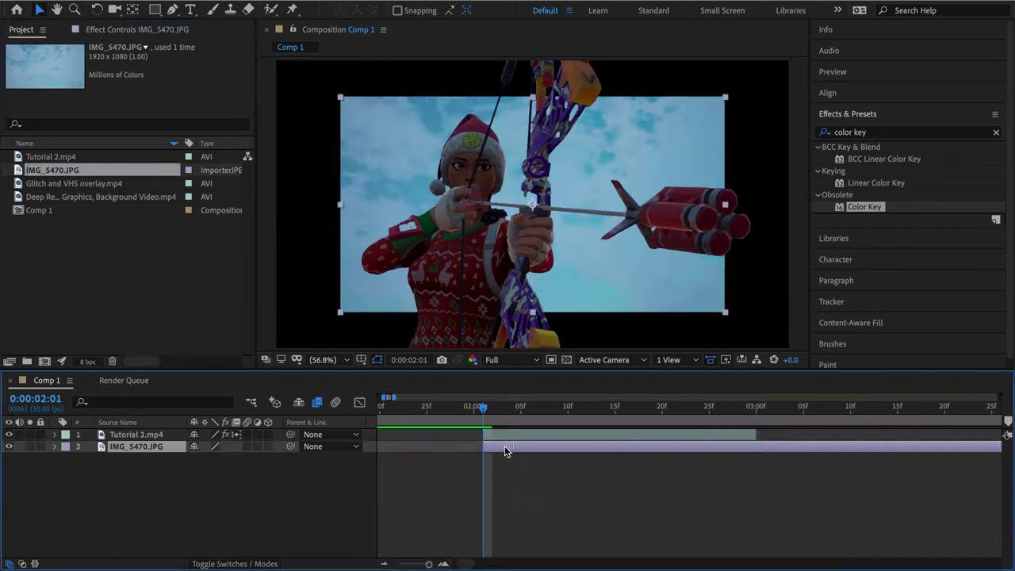
- Scale the sky image up to 172.3%
{"action": "mouse_move", "coordinate": [503, 451]}
{"action": "left_mouse_down"}
{"action": "mouse_move", "coordinate": [858, 455]}
{"action": "mouse_move", "coordinate": [765, 449]}
{"action": "mouse_move", "coordinate": [613, 464]}
{"action": "mouse_move", "coordinate": [492, 448]}
{"action": "left_mouse_up"}
{"action": "key", "text": "s"}
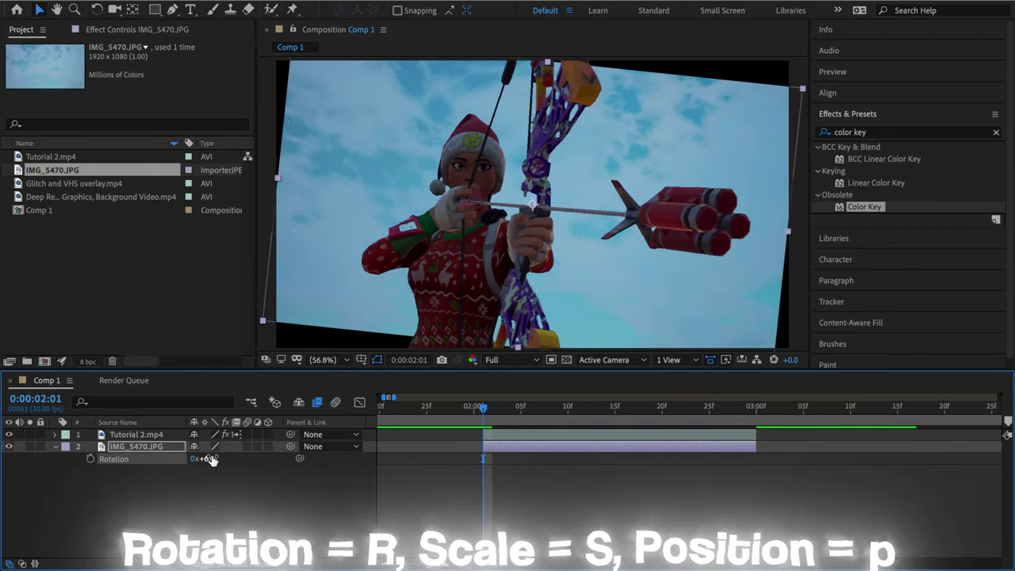
{"action": "left_click_drag", "start_coordinate": [211, 458], "coordinate": [535, 452]}
{"action": "key", "text": "r"}
{"action": "key", "text": "s"}
{"action": "key", "text": "p"}
{"action": "left_click", "coordinate": [521, 508]}
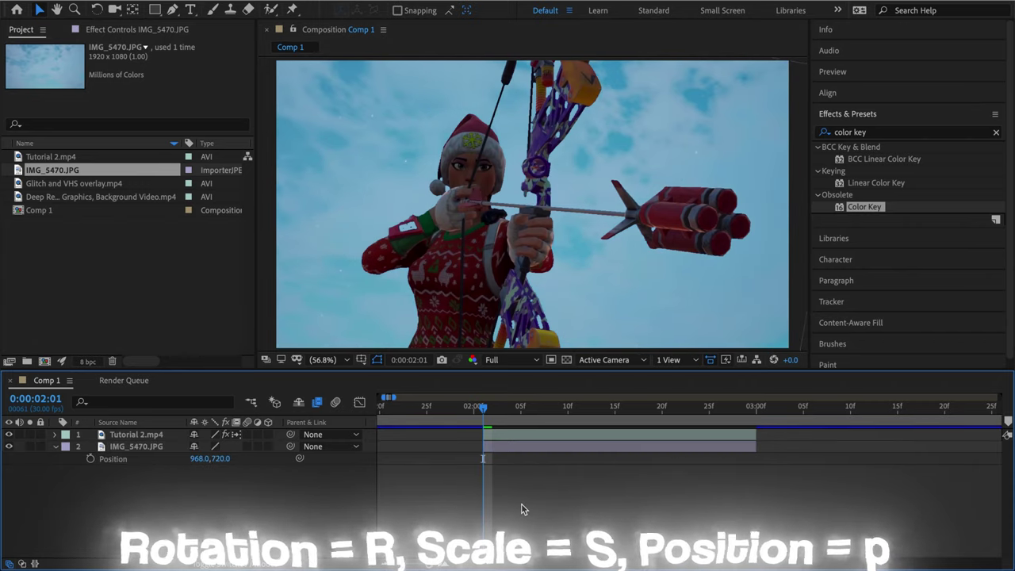
- Keyframe the sky layer's opacity from 100% at 2:01 down to 0% at 2:13
{"action": "left_click", "coordinate": [525, 446]}
{"action": "left_click", "coordinate": [553, 439]}
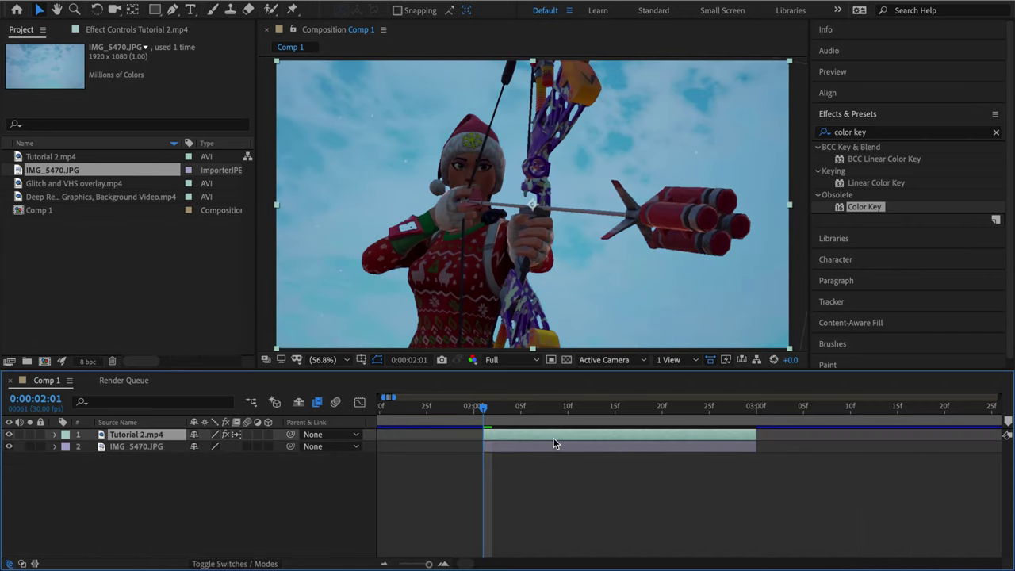
{"action": "left_click", "coordinate": [529, 446]}
{"action": "key", "text": "t"}
{"action": "left_click", "coordinate": [90, 458]}
{"action": "left_click_drag", "start_coordinate": [483, 406], "coordinate": [595, 406]}
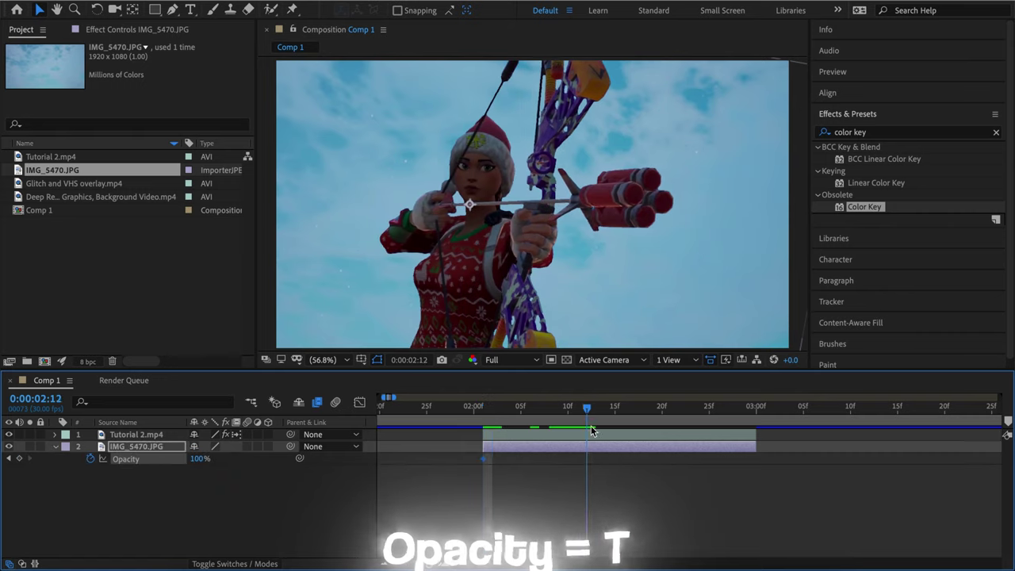
{"action": "left_click_drag", "start_coordinate": [195, 459], "coordinate": [158, 458]}
- Ease the opacity curve into a fast drop-off, with the end keyframe moved to 2:16
{"action": "key", "text": "shift+F3"}
{"action": "left_click_drag", "start_coordinate": [595, 407], "coordinate": [482, 416]}
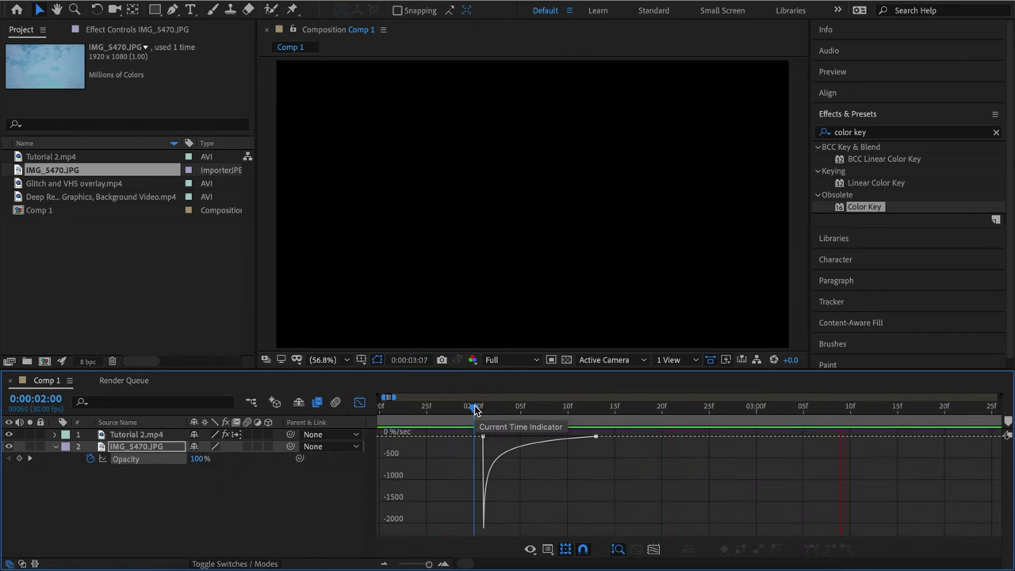
{"action": "left_click_drag", "start_coordinate": [595, 436], "coordinate": [484, 422]}
{"action": "key", "text": "shift+F3"}
- Add Glitch and VHS overlay.mp4 as layer 2, starting at 2:01
{"action": "left_click", "coordinate": [55, 447]}
{"action": "left_click_drag", "start_coordinate": [74, 183], "coordinate": [497, 443]}
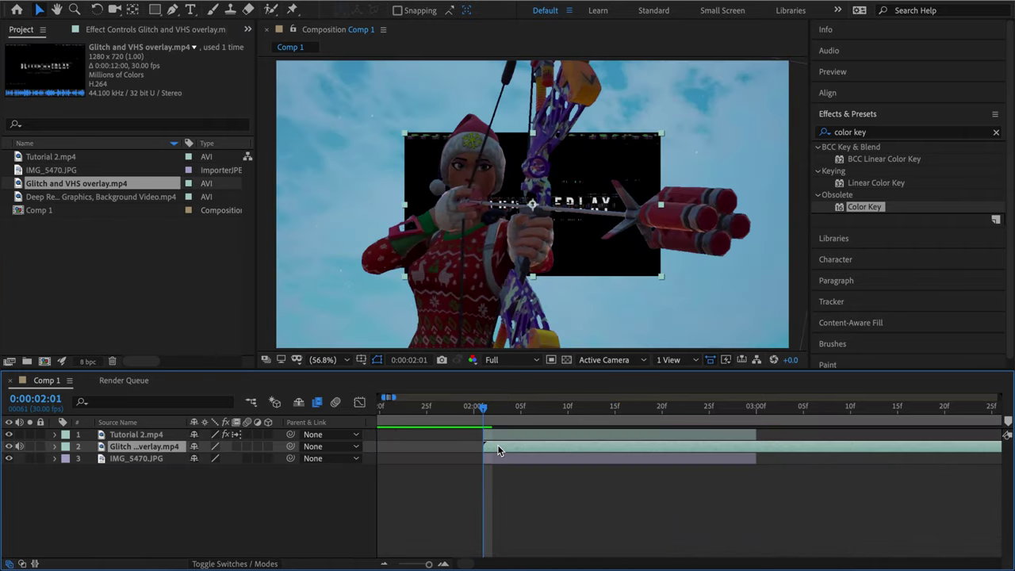
{"action": "key", "text": ";"}
{"action": "key", "text": "bracketleft"}
- Time-remap the overlay with a steep eased curve and reveal its opacity
{"action": "key", "text": "ctrl+alt+t"}
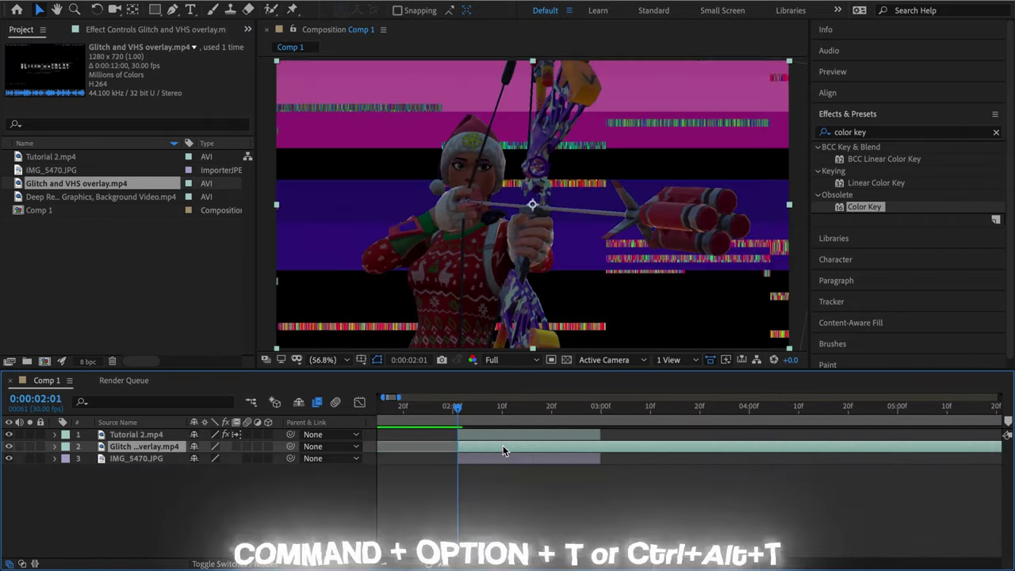
{"action": "left_click_drag", "start_coordinate": [753, 452], "coordinate": [595, 452]}
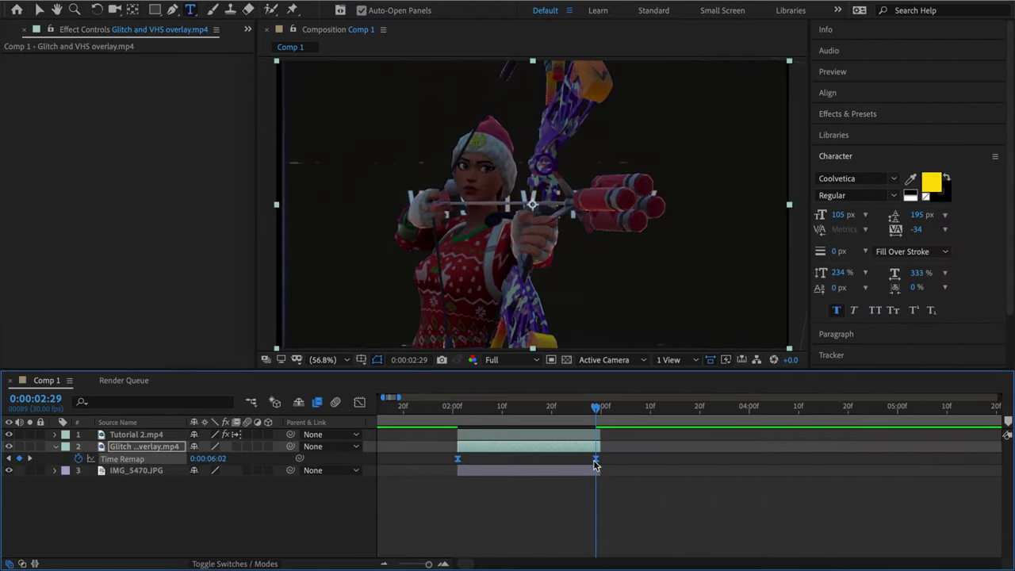
{"action": "key", "text": "shift+F3"}
{"action": "left_click_drag", "start_coordinate": [657, 446], "coordinate": [777, 503]}
{"action": "left_click_drag", "start_coordinate": [766, 409], "coordinate": [450, 409]}
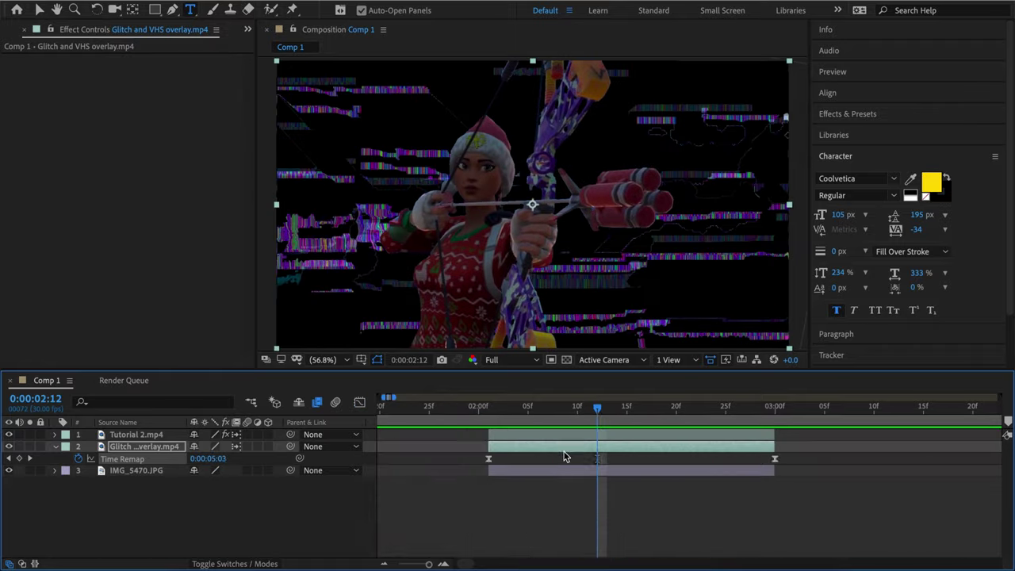
{"action": "key", "text": "t"}
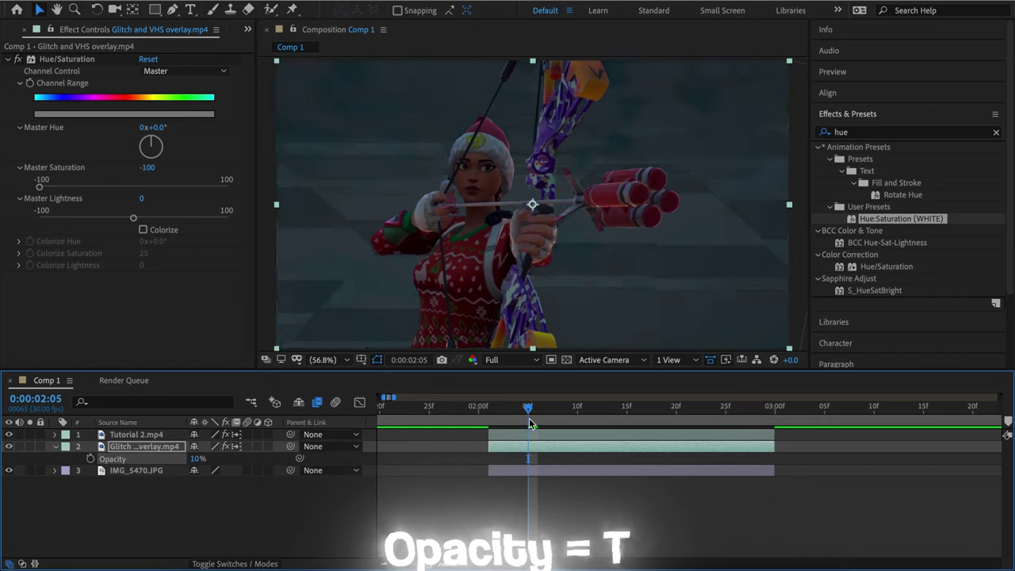
{"action": "left_click_drag", "start_coordinate": [528, 418], "coordinate": [644, 450]}
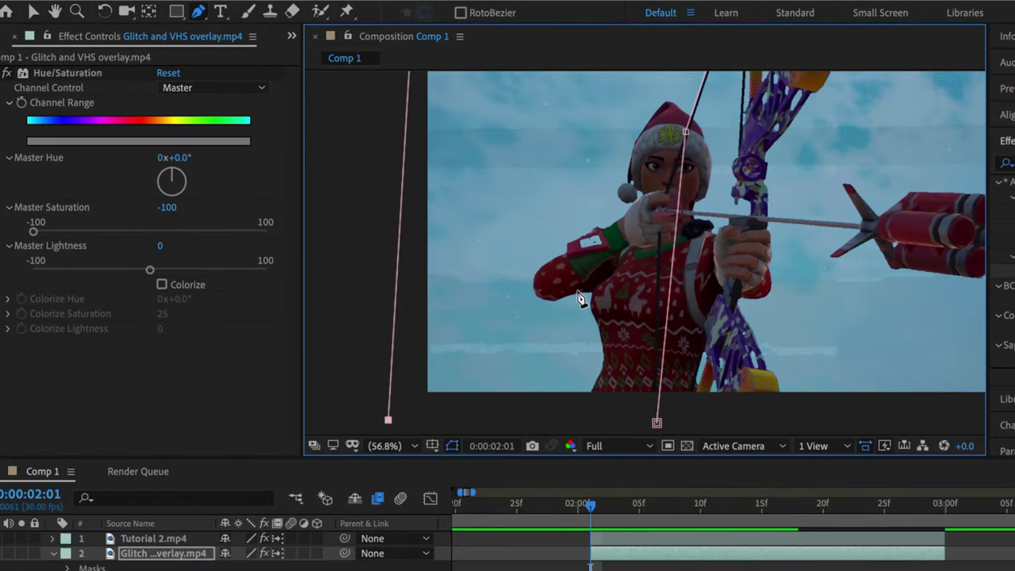
- Draw a mask on the glitch overlay and animate its path with vertex moves through 2:24
{"action": "key", "text": "h"}
{"action": "scroll", "coordinate": [600, 197], "scroll_direction": "down", "scroll_amount": 1}
{"action": "scroll", "coordinate": [723, 339], "scroll_direction": "up", "scroll_amount": 3}
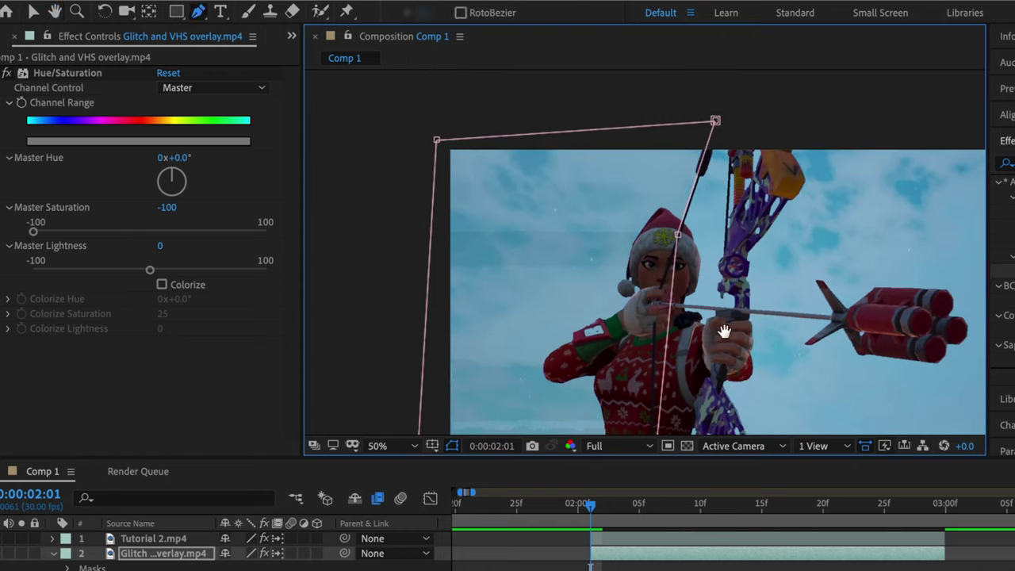
{"action": "left_click_drag", "start_coordinate": [723, 339], "coordinate": [719, 277]}
{"action": "key", "text": "g"}
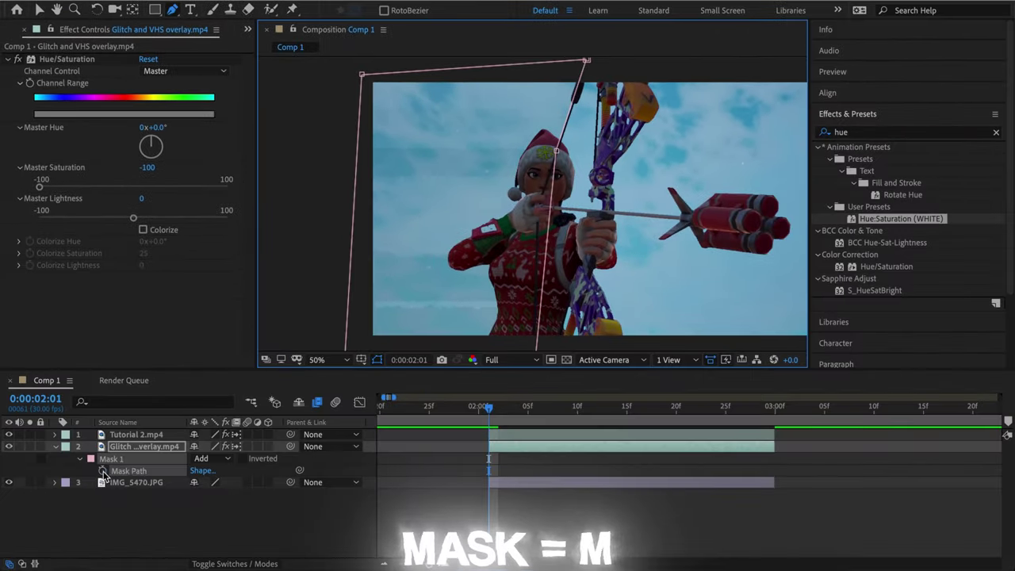
{"action": "left_click", "coordinate": [103, 471]}
{"action": "key", "text": "Page_Down"}
{"action": "key", "text": "v"}
{"action": "left_click_drag", "start_coordinate": [557, 149], "coordinate": [550, 152]}
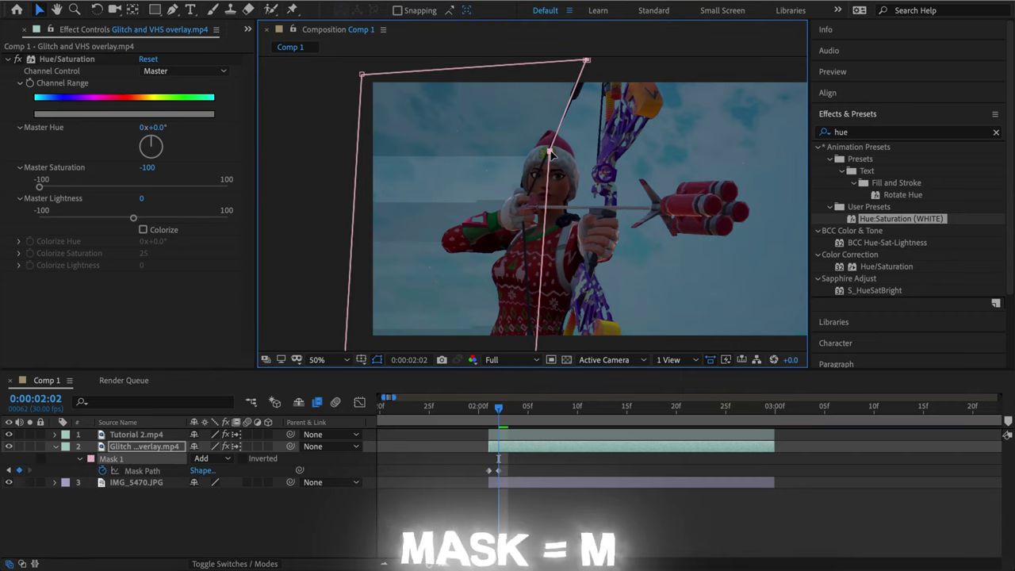
{"action": "left_click_drag", "start_coordinate": [501, 406], "coordinate": [711, 430]}
{"action": "left_click_drag", "start_coordinate": [586, 61], "coordinate": [587, 64]}
- Preview the mask animation and set the mask feather to 5
{"action": "key", "text": "space"}
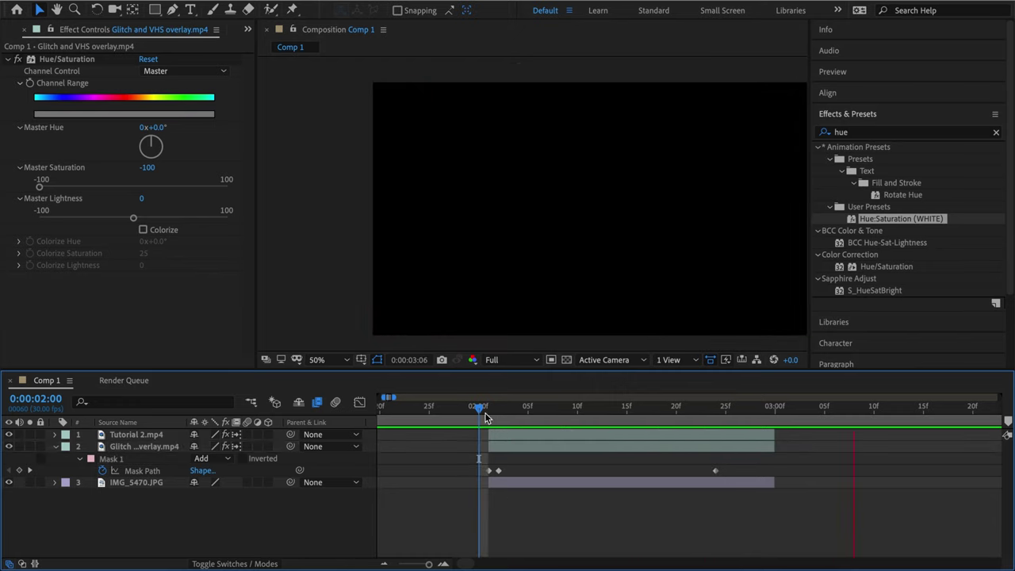
{"action": "key", "text": "space"}
{"action": "right_click", "coordinate": [587, 65]}
{"action": "mouse_move", "coordinate": [605, 73]}
{"action": "left_click", "coordinate": [799, 108]}
{"action": "type", "text": "5"}
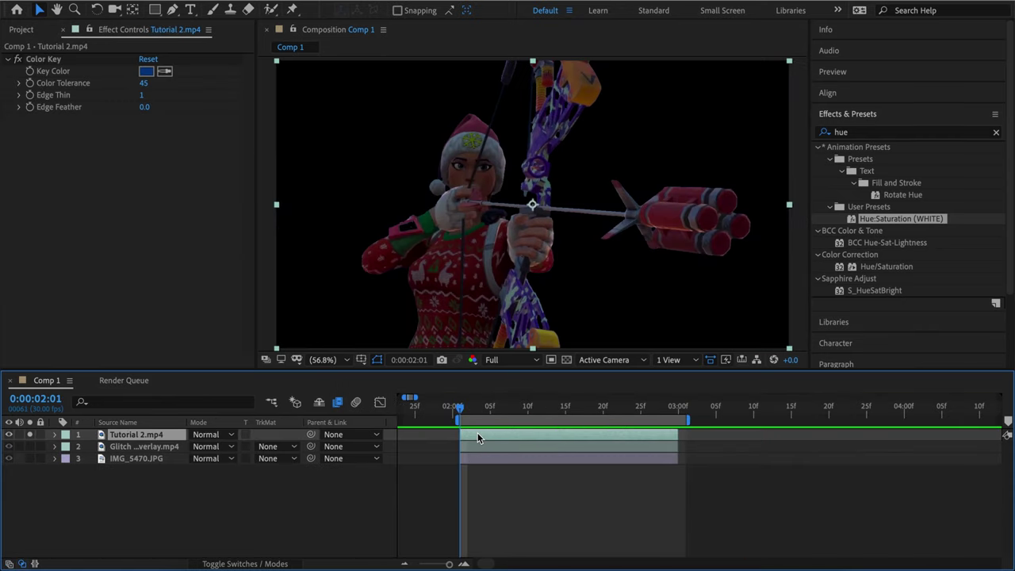
- Render Comp 1 as a QuickTime movie with Apple ProRes 4444, saved as Comp 1.mov
{"action": "left_click", "coordinate": [127, 0]}
{"action": "left_click", "coordinate": [328, 199]}
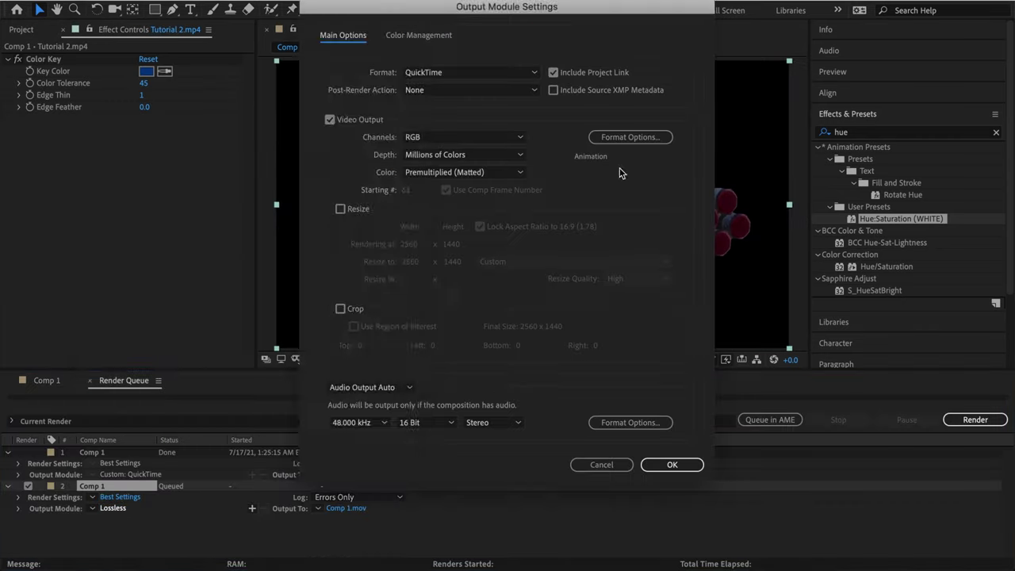
{"action": "left_click", "coordinate": [285, 83]}
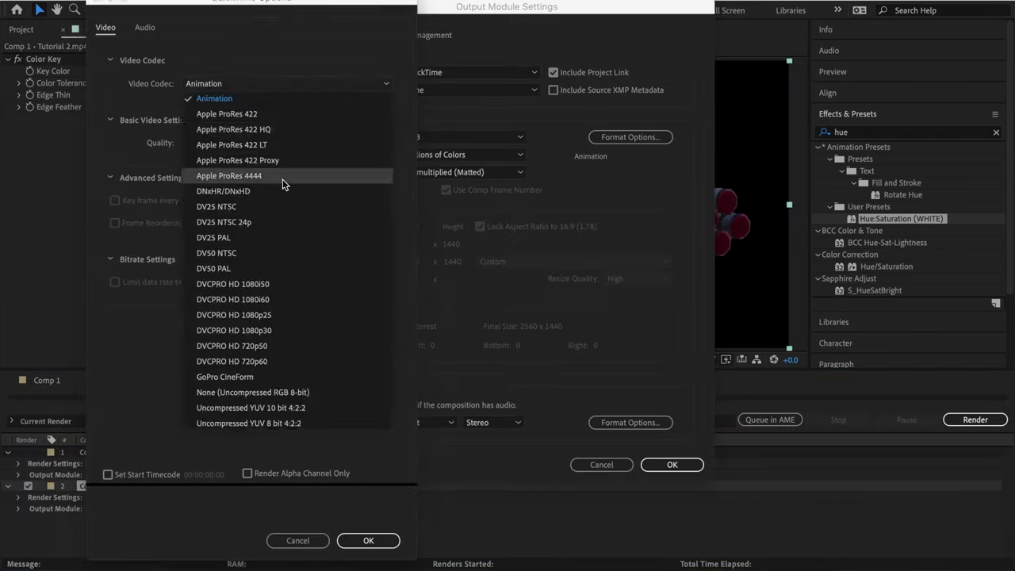
{"action": "left_click", "coordinate": [283, 184]}
{"action": "key", "text": "Return"}
{"action": "left_click", "coordinate": [671, 464]}
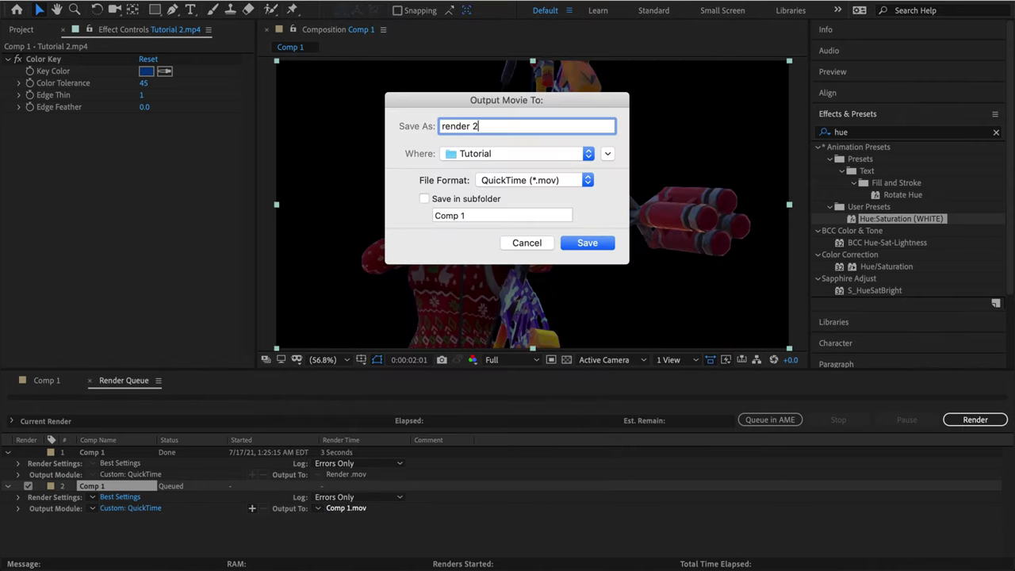
{"action": "key", "text": "Return"}
{"action": "left_click", "coordinate": [975, 419]}
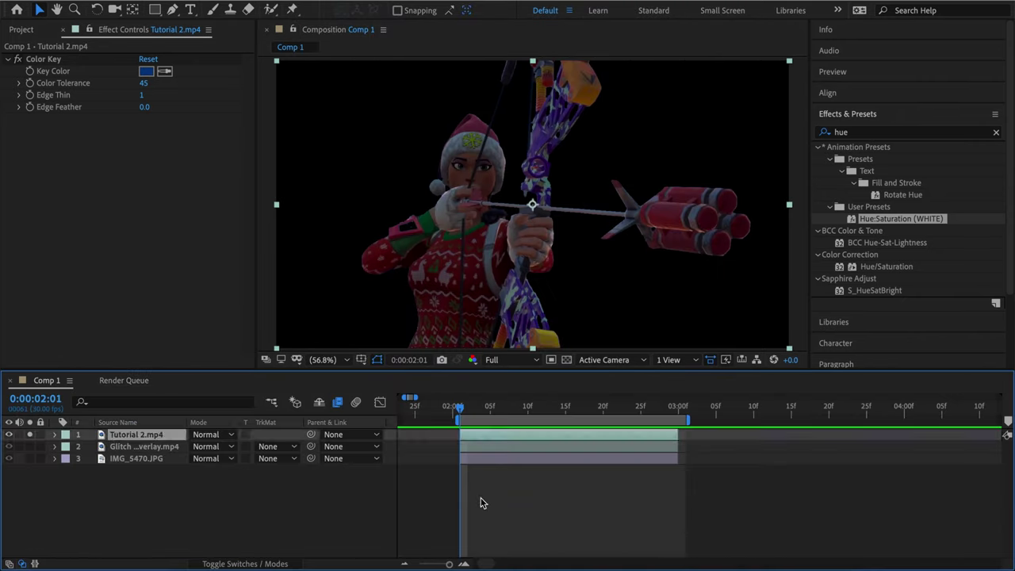
{"action": "left_click", "coordinate": [507, 434]}
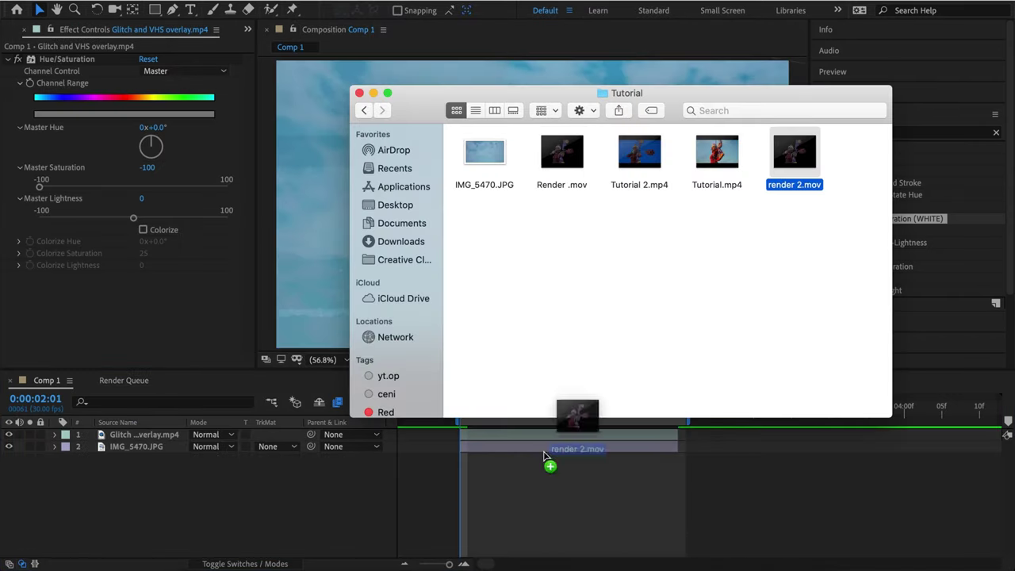
- Bring in render 2.mov as the top layer and propagate the Roto Brush matte several frames forward
{"action": "left_click_drag", "start_coordinate": [544, 455], "coordinate": [544, 454]}
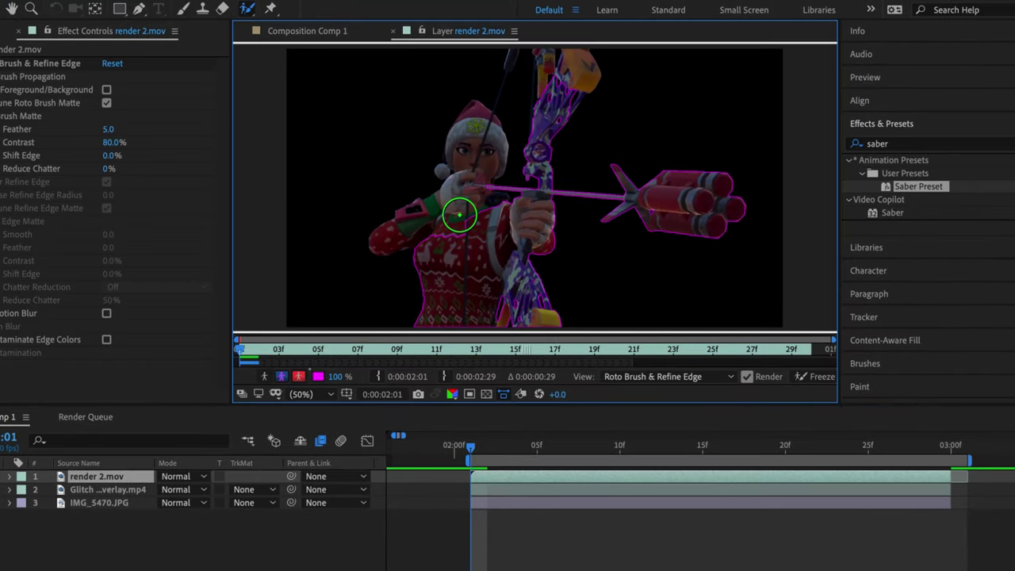
{"action": "scroll", "coordinate": [466, 224], "scroll_direction": "up", "scroll_amount": 2}
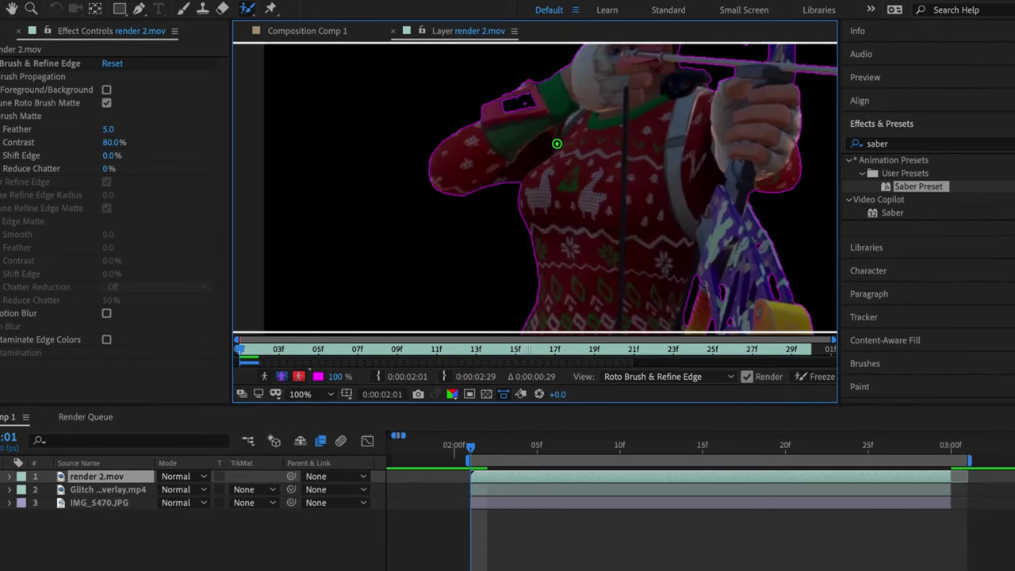
{"action": "scroll", "coordinate": [586, 193], "scroll_direction": "down", "scroll_amount": 3}
{"action": "left_click", "coordinate": [865, 77]}
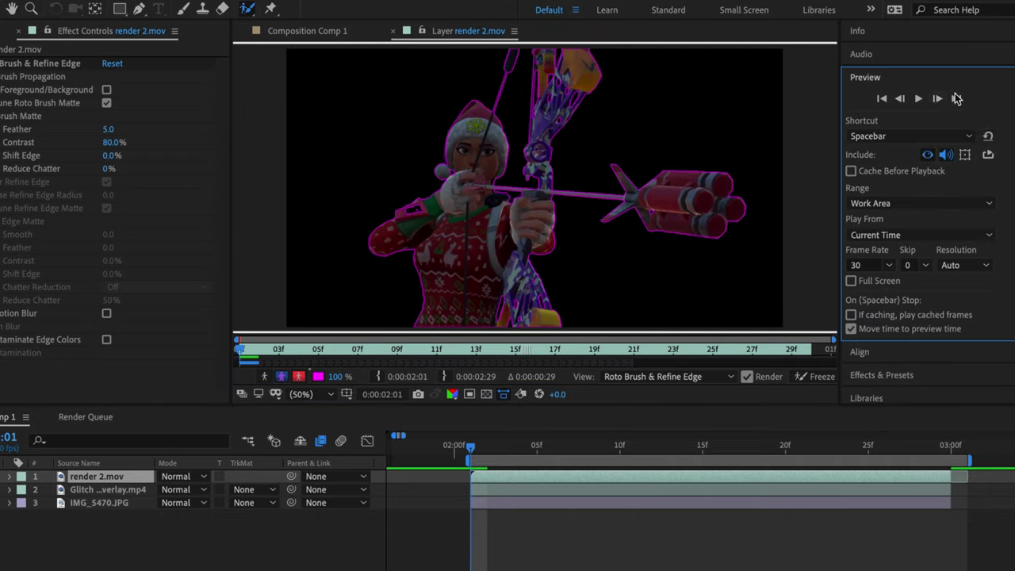
{"action": "left_click", "coordinate": [937, 98]}
{"action": "key", "text": "Page_Down"}
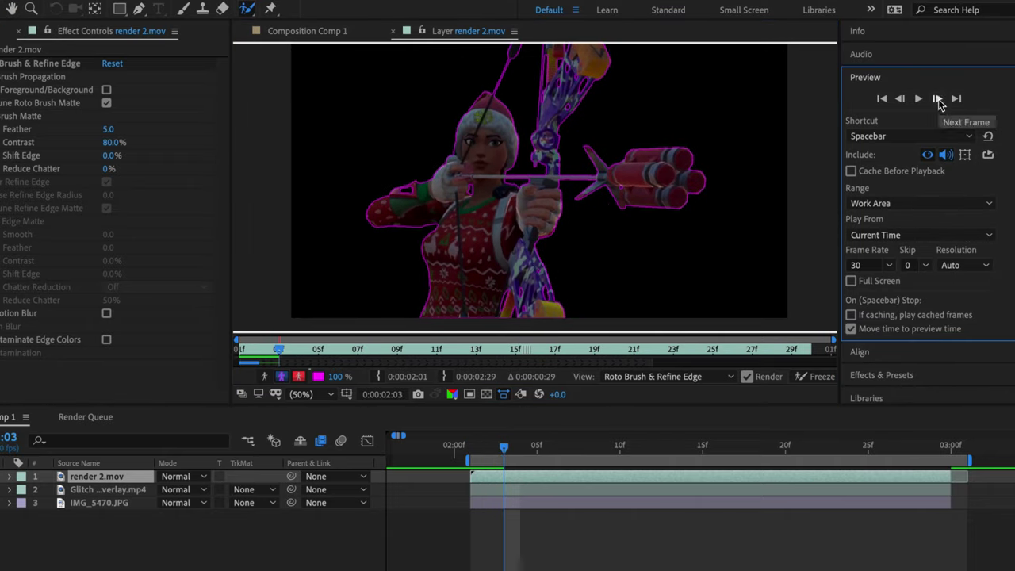
{"action": "key", "text": "Page_Down"}
{"action": "left_click", "coordinate": [937, 99]}
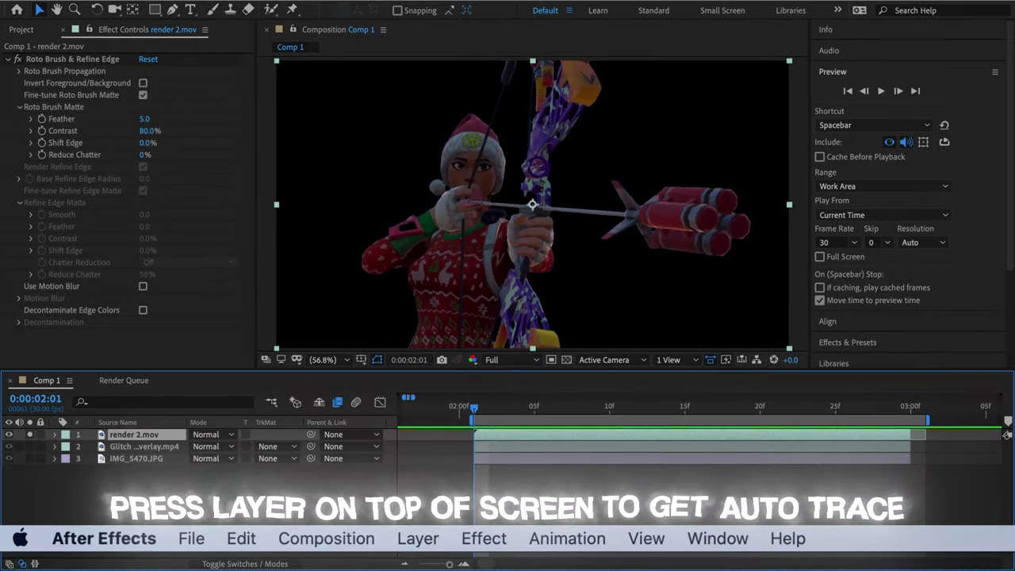
- Auto-trace render 2.mov into outline masks, then delete the small stray masks
{"action": "left_click", "coordinate": [230, 1]}
{"action": "left_click", "coordinate": [279, 396]}
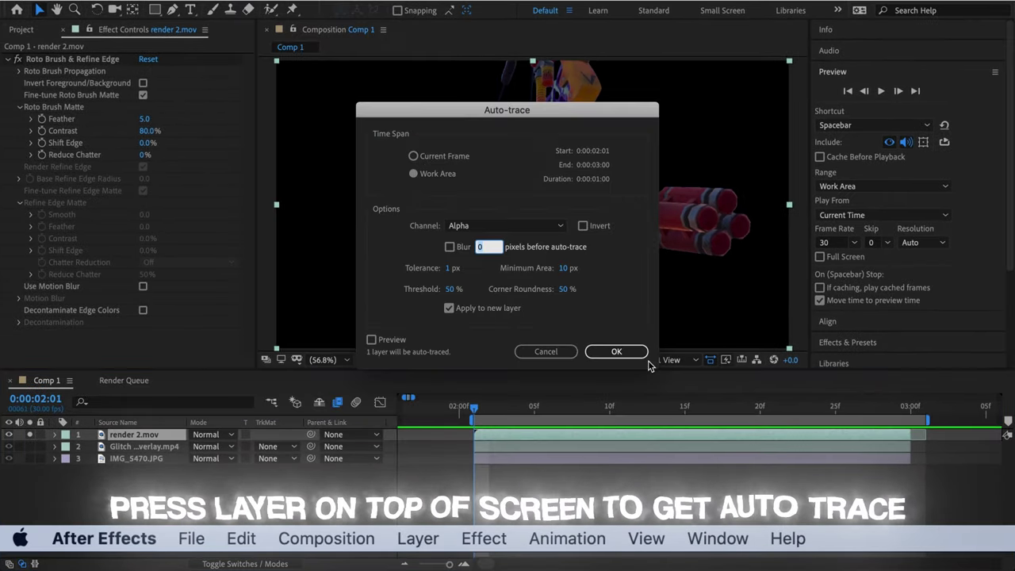
{"action": "left_click", "coordinate": [607, 351]}
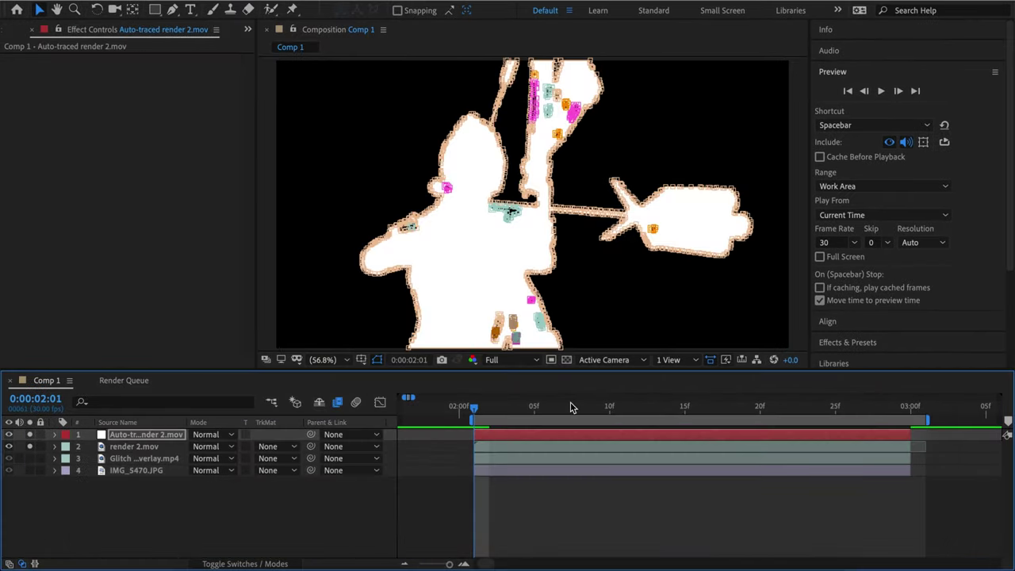
{"action": "key", "text": "m"}
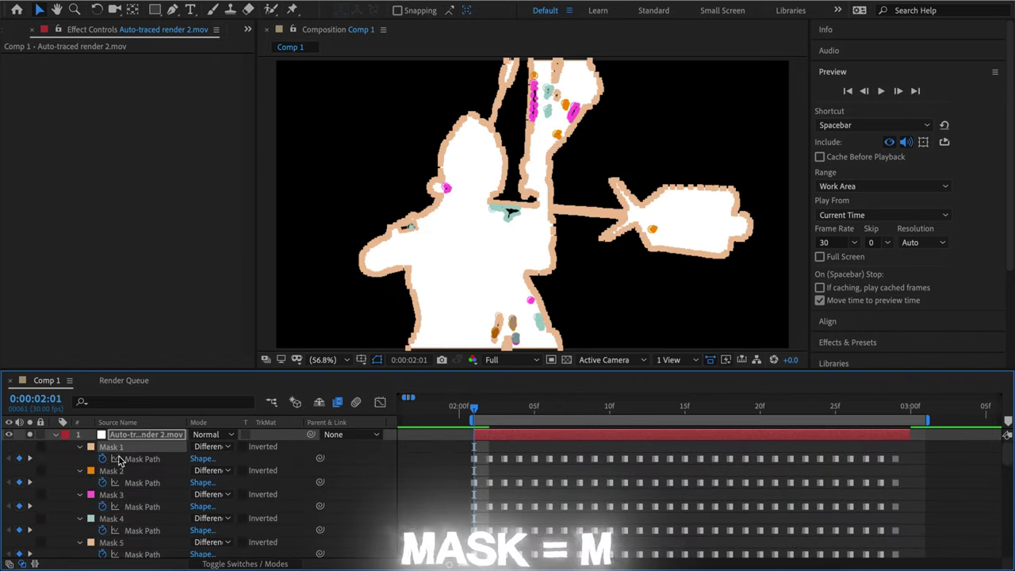
{"action": "scroll", "coordinate": [119, 467], "scroll_direction": "down", "scroll_amount": 10}
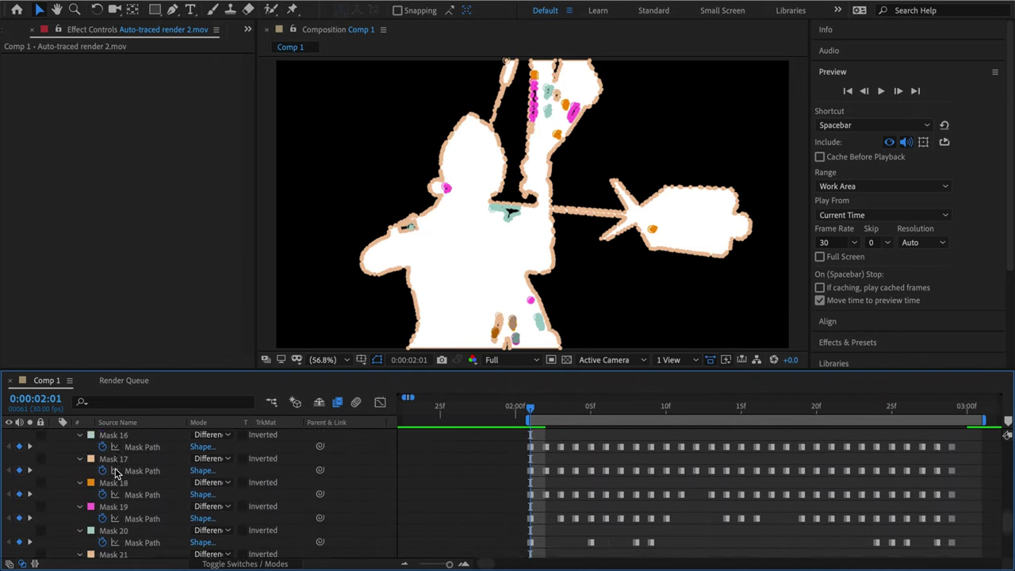
{"action": "scroll", "coordinate": [116, 473], "scroll_direction": "down", "scroll_amount": 5}
{"action": "key", "text": "Delete"}
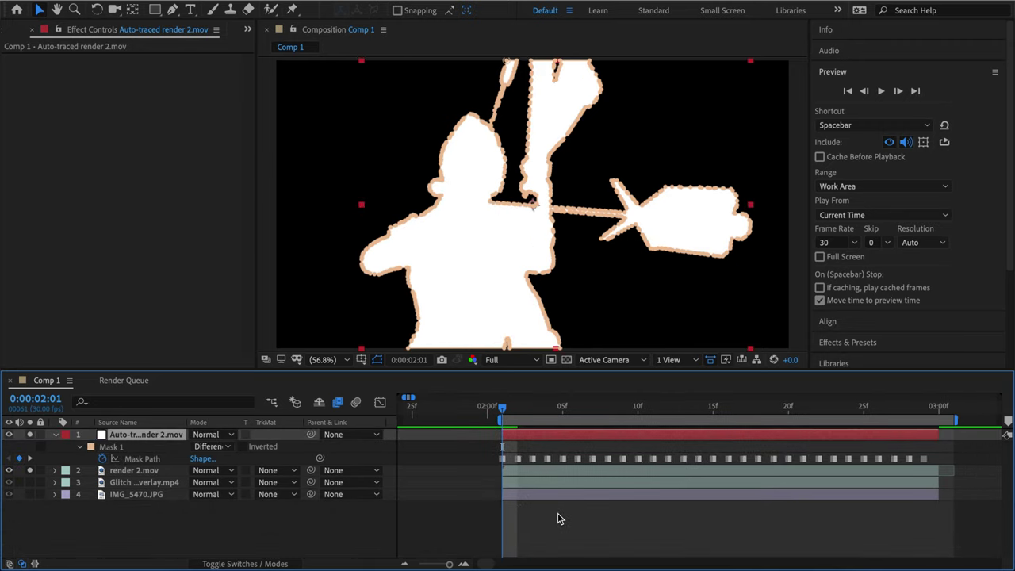
- Create Black Solid 1 and paste the traced character outline mask onto it
{"action": "right_click", "coordinate": [529, 515]}
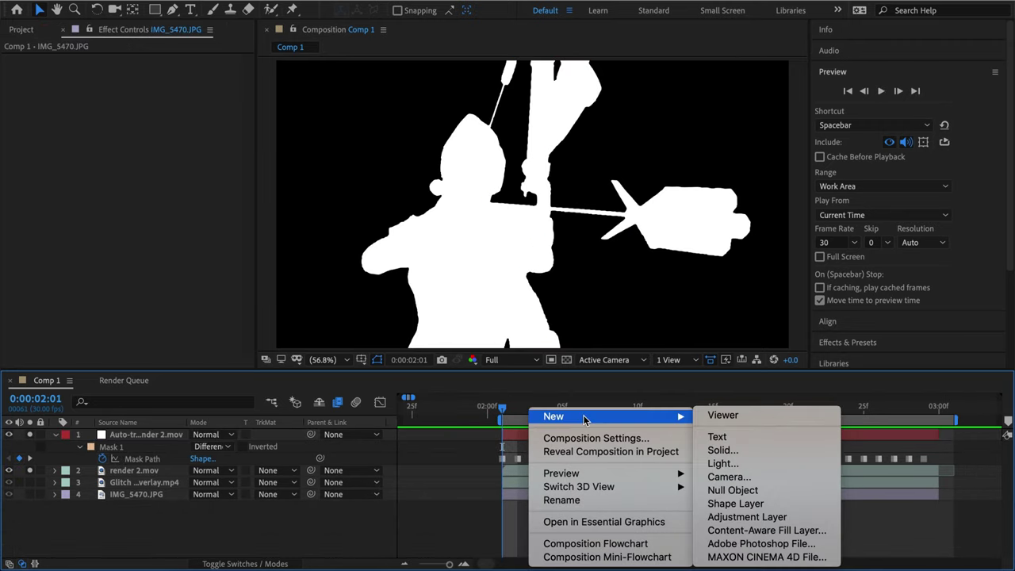
{"action": "left_click", "coordinate": [722, 450]}
{"action": "left_click", "coordinate": [609, 355]}
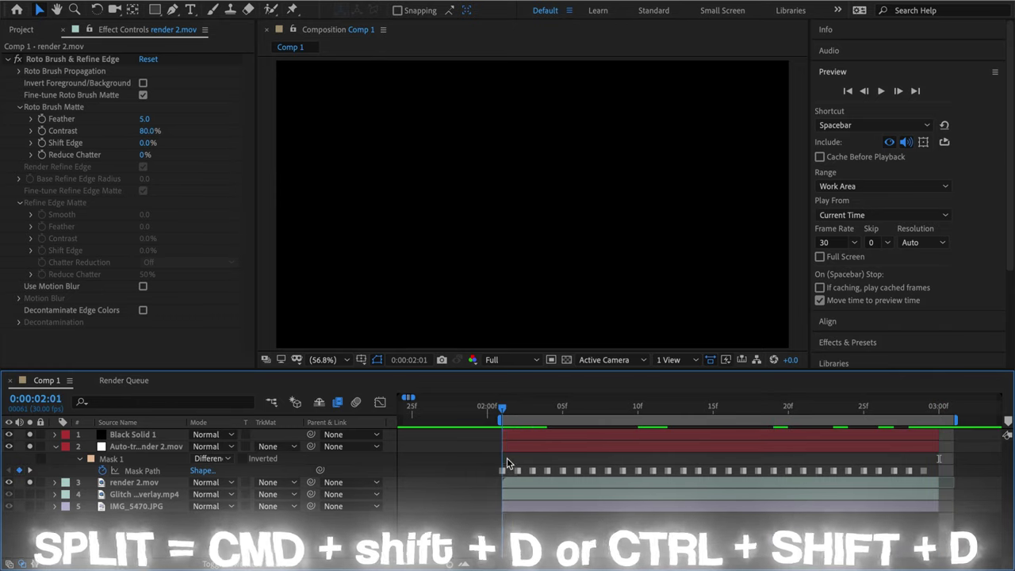
{"action": "left_click", "coordinate": [515, 454]}
{"action": "key", "text": "ctrl+c"}
{"action": "left_click", "coordinate": [537, 435]}
{"action": "key", "text": "ctrl+v"}
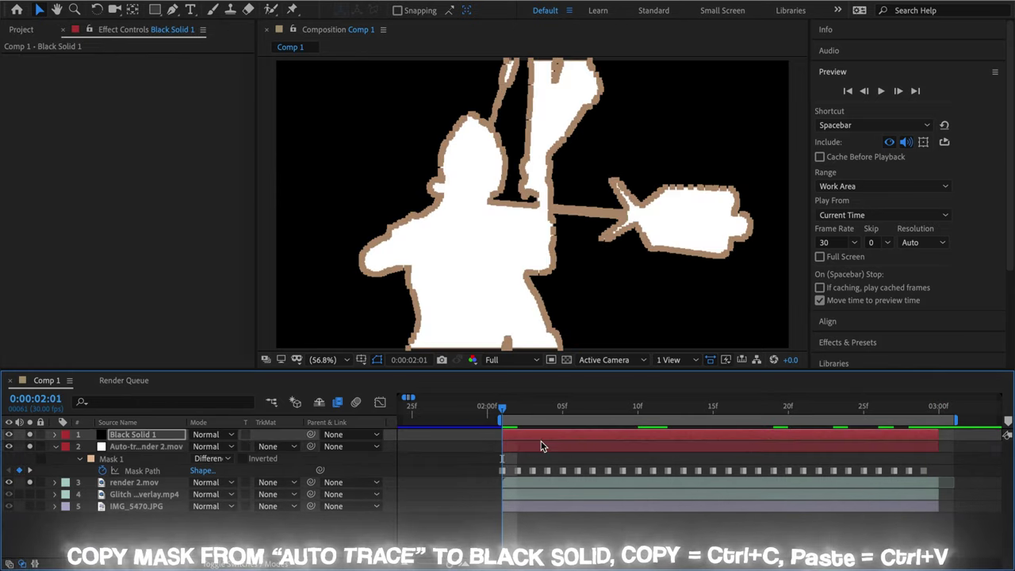
- Delete the auto-traced layer and set Black Solid 1's blend mode to Screen
{"action": "left_click", "coordinate": [532, 446]}
{"action": "key", "text": "Delete"}
{"action": "left_click_drag", "start_coordinate": [503, 409], "coordinate": [669, 410]}
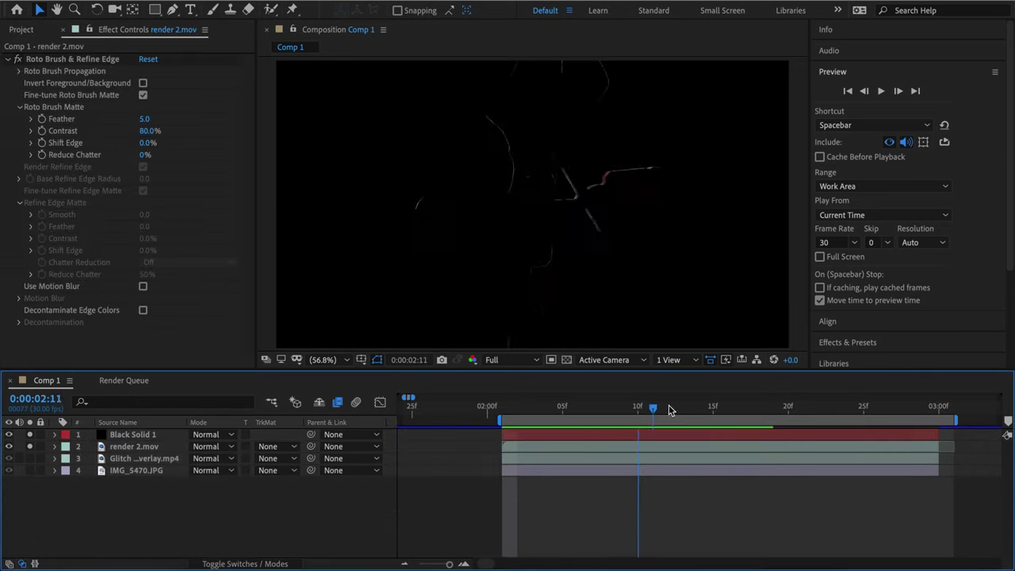
{"action": "left_click", "coordinate": [587, 434]}
{"action": "left_click", "coordinate": [212, 434]}
{"action": "left_click", "coordinate": [229, 168]}
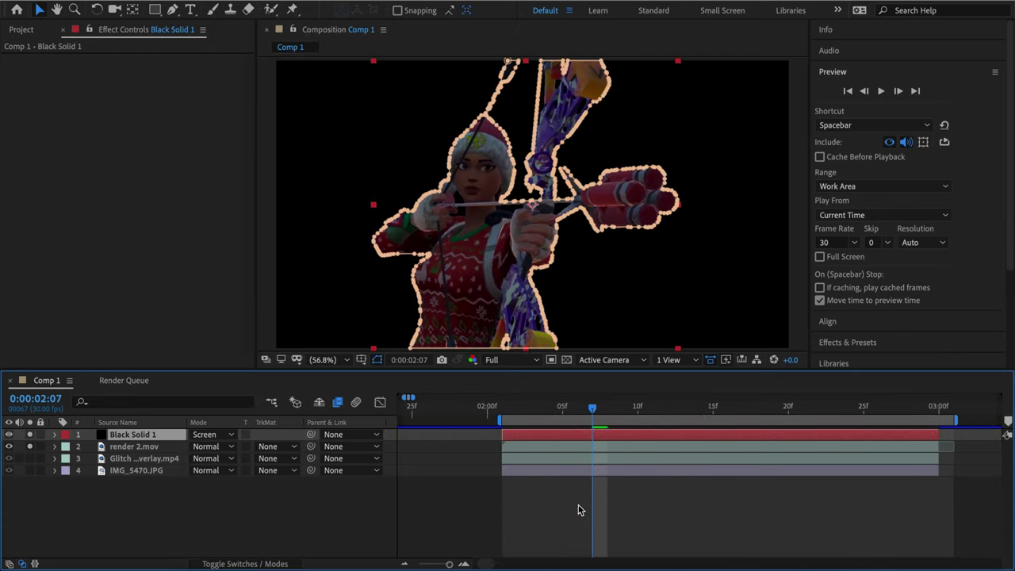
{"action": "key", "text": "space"}
- Apply Saber to Black Solid 1 with Layer Masks core type and the Myst preset
{"action": "left_click", "coordinate": [847, 342]}
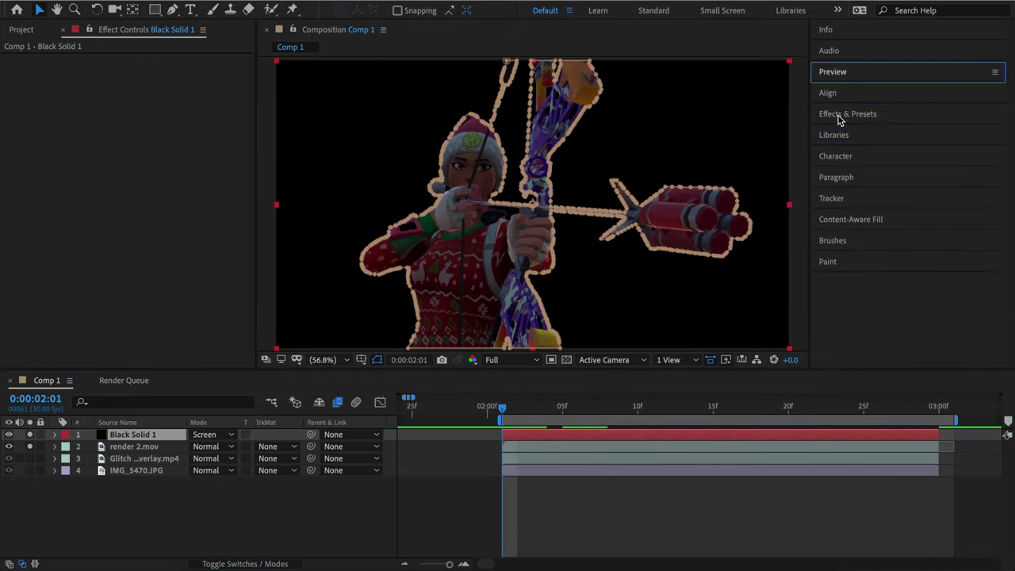
{"action": "type", "text": "saber"}
{"action": "double_click", "coordinate": [856, 194]}
{"action": "left_click", "coordinate": [168, 190]}
{"action": "left_click", "coordinate": [182, 218]}
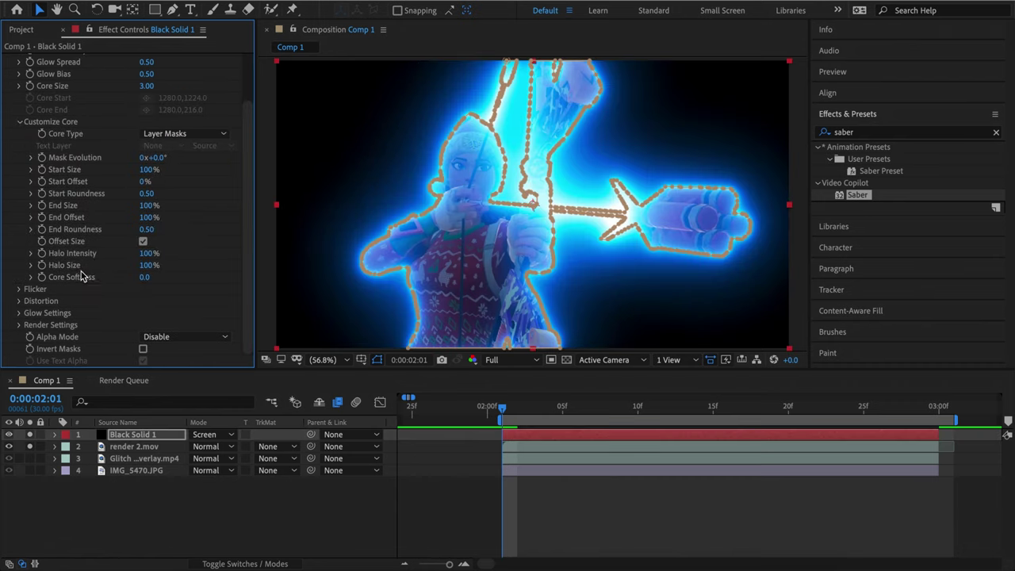
{"action": "left_click", "coordinate": [166, 71]}
{"action": "left_click", "coordinate": [175, 318]}
- Change the Saber glow colour to red
{"action": "left_click", "coordinate": [146, 95]}
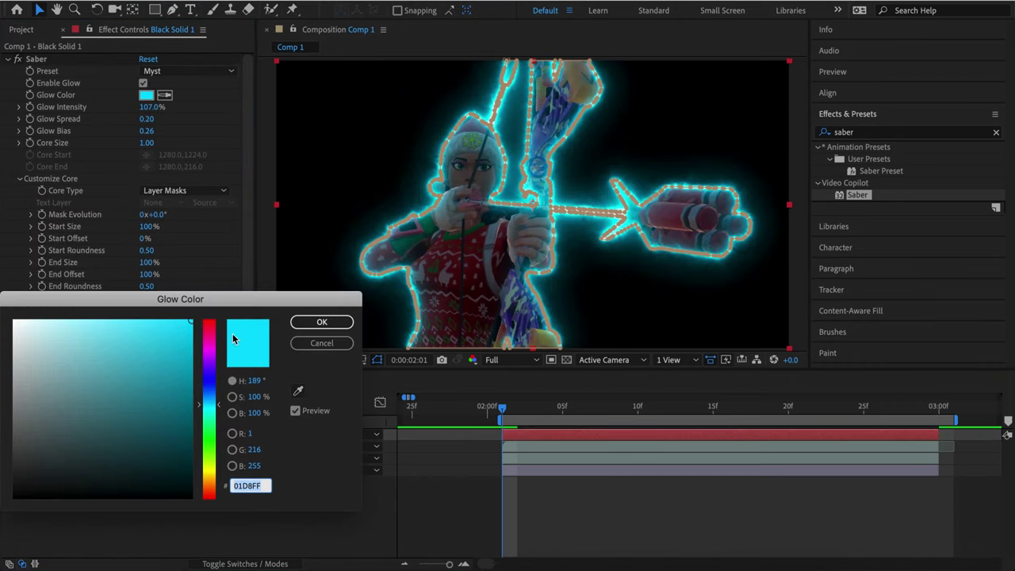
{"action": "left_click_drag", "start_coordinate": [208, 409], "coordinate": [209, 325]}
{"action": "left_click", "coordinate": [190, 326]}
{"action": "left_click", "coordinate": [323, 324]}
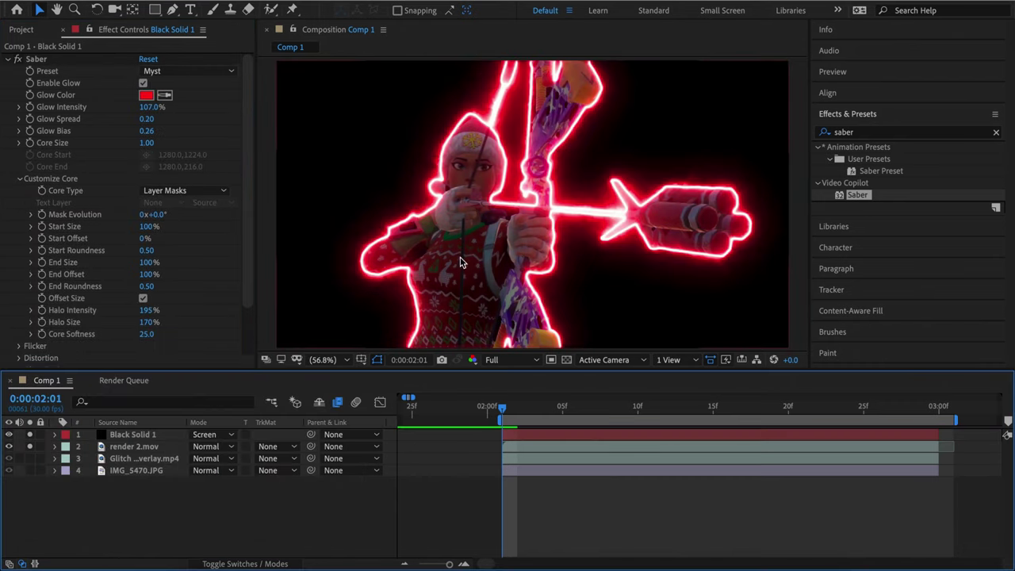
- Reveal the Saber Start and End Offset keyframes on Black Solid 1
{"action": "left_click", "coordinate": [32, 237]}
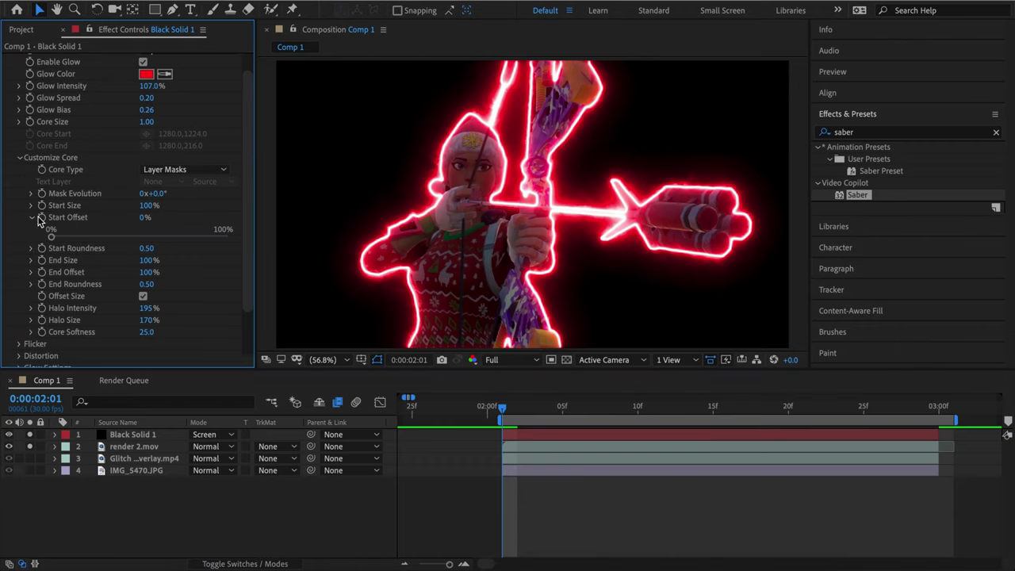
{"action": "left_click", "coordinate": [32, 272]}
{"action": "left_click", "coordinate": [528, 434]}
{"action": "key", "text": "u"}
{"action": "scroll", "coordinate": [539, 479], "scroll_direction": "up", "scroll_amount": 2}
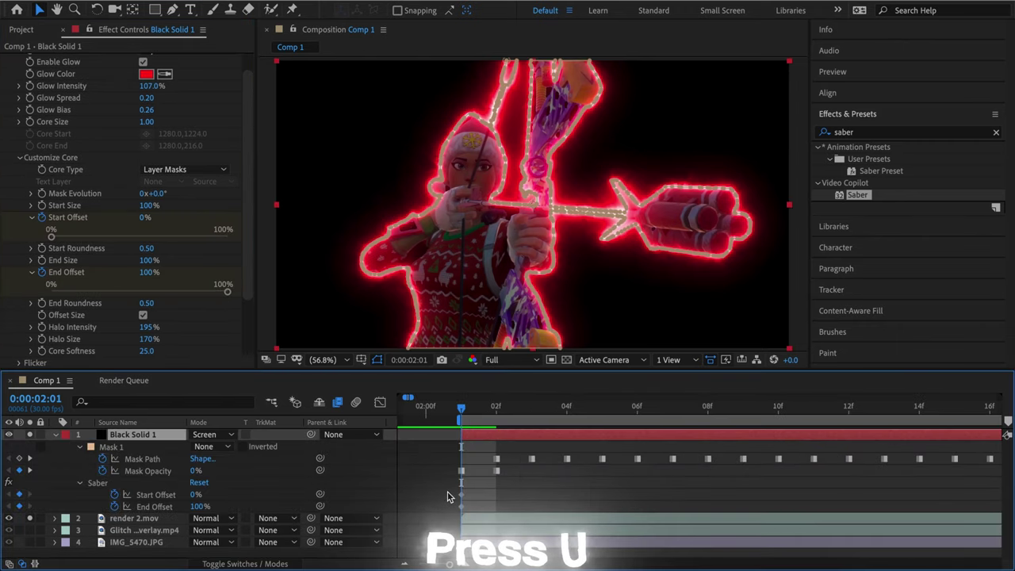
{"action": "left_click", "coordinate": [673, 493]}
- Set End Offset to 0 at a later time and preview the glow animation
{"action": "key", "text": "shift+Page_Down"}
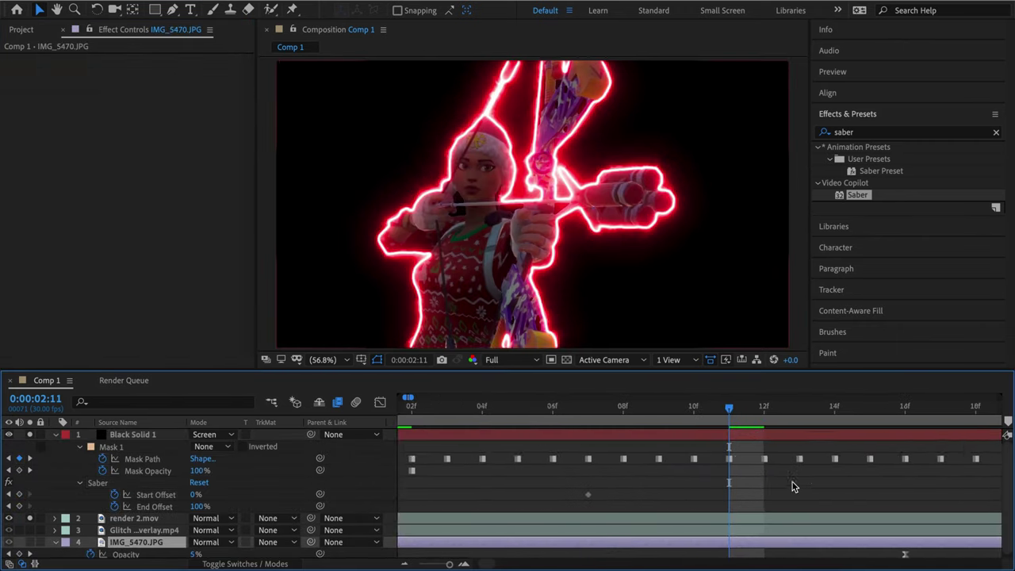
{"action": "key", "text": "minus"}
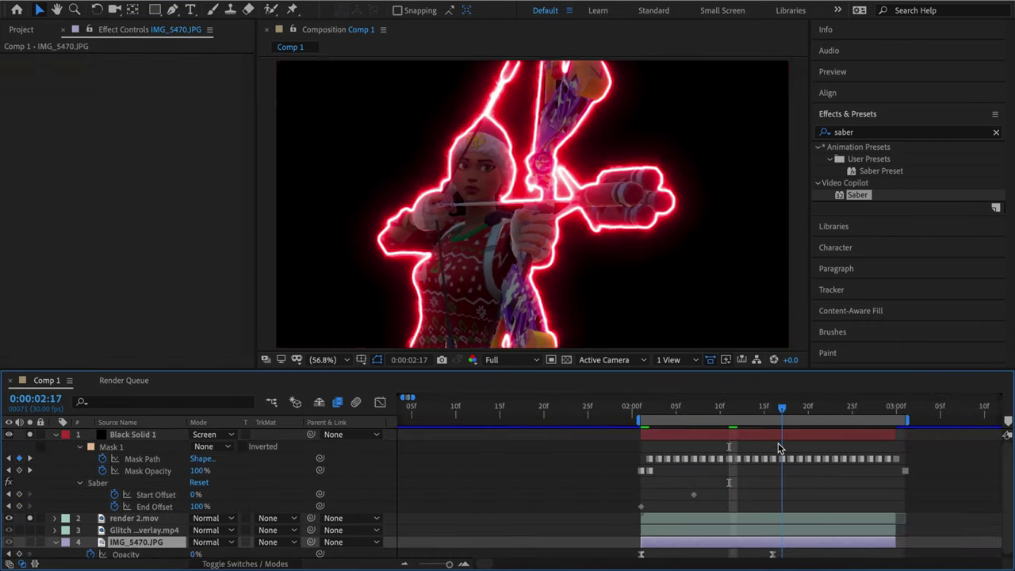
{"action": "key", "text": "equal"}
{"action": "left_click", "coordinate": [199, 505]}
{"action": "type", "text": "0"}
{"action": "key", "text": "Return"}
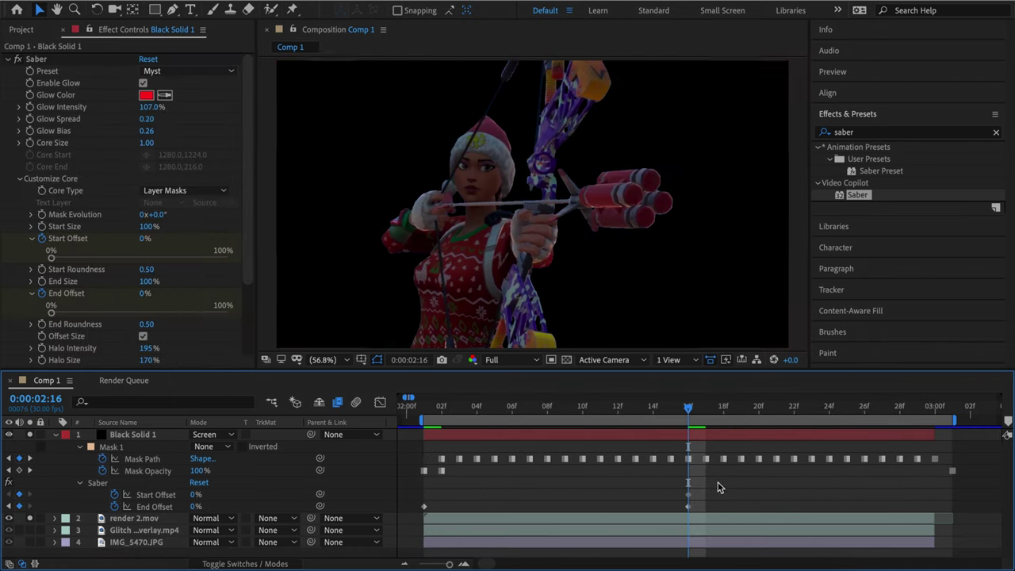
{"action": "key", "text": "space"}
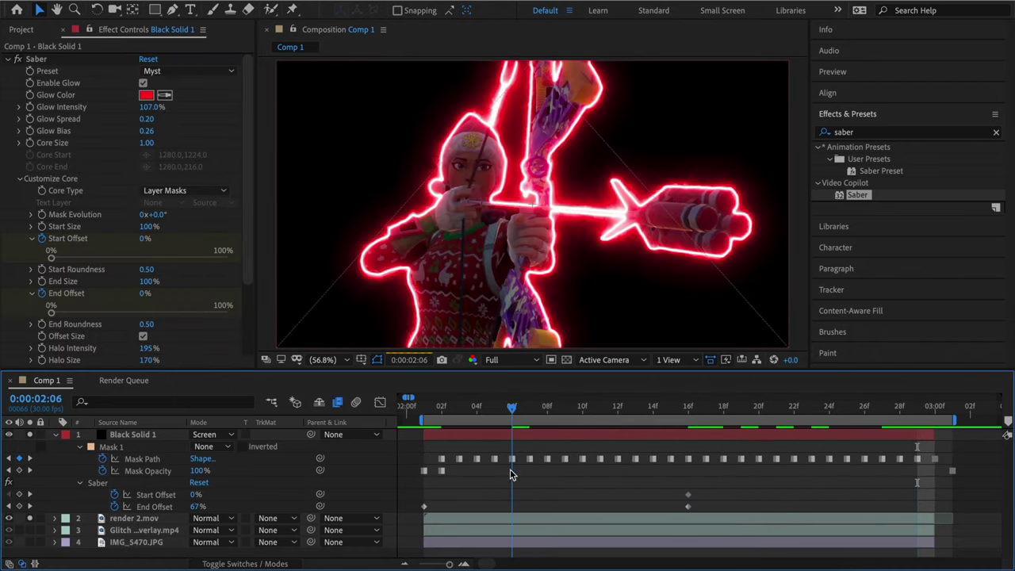
{"action": "left_click", "coordinate": [417, 451]}
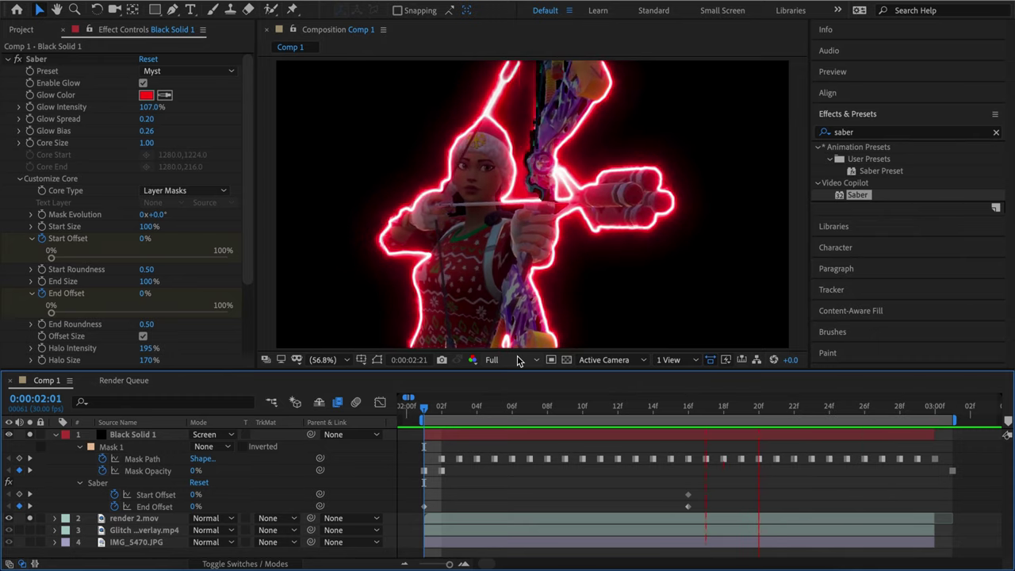
- Easy Ease the offset keyframes, check the Speed Graph, and set preview resolution to Half
{"action": "key", "text": "F9"}
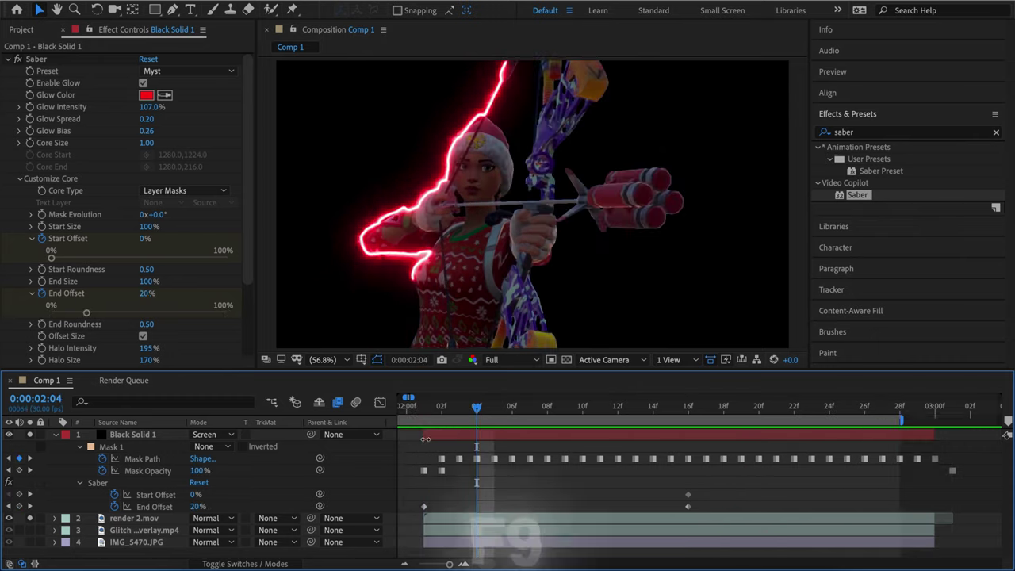
{"action": "left_click", "coordinate": [380, 401]}
{"action": "left_click", "coordinate": [557, 549]}
{"action": "left_click", "coordinate": [681, 453]}
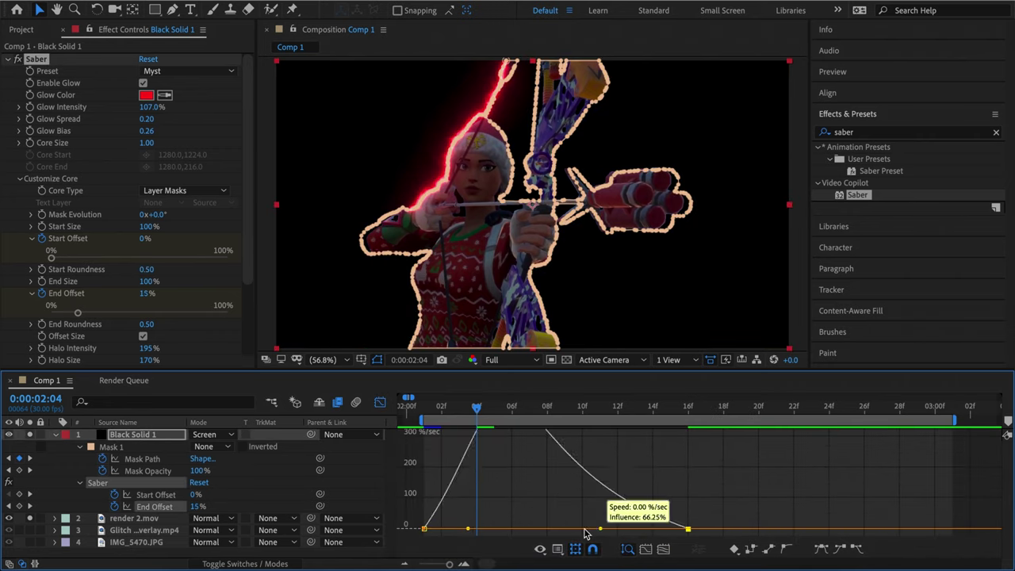
{"action": "left_click", "coordinate": [380, 402]}
{"action": "left_click", "coordinate": [493, 359]}
{"action": "left_click", "coordinate": [502, 412]}
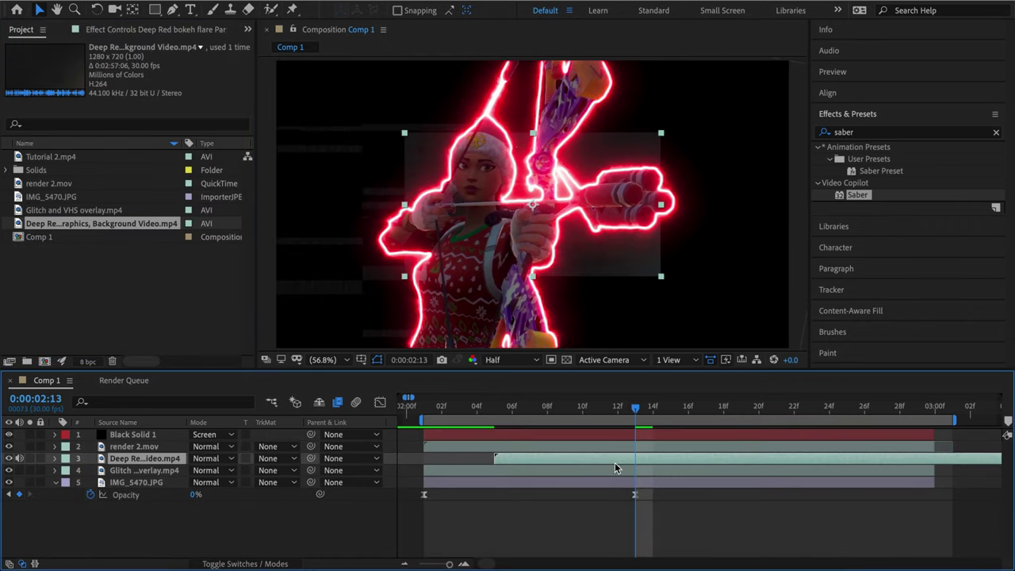
- Slide the bokeh layer to start at 0:00:02:13 and set its blend mode to Screen
{"action": "key", "text": "minus"}
{"action": "left_click_drag", "start_coordinate": [775, 453], "coordinate": [592, 457]}
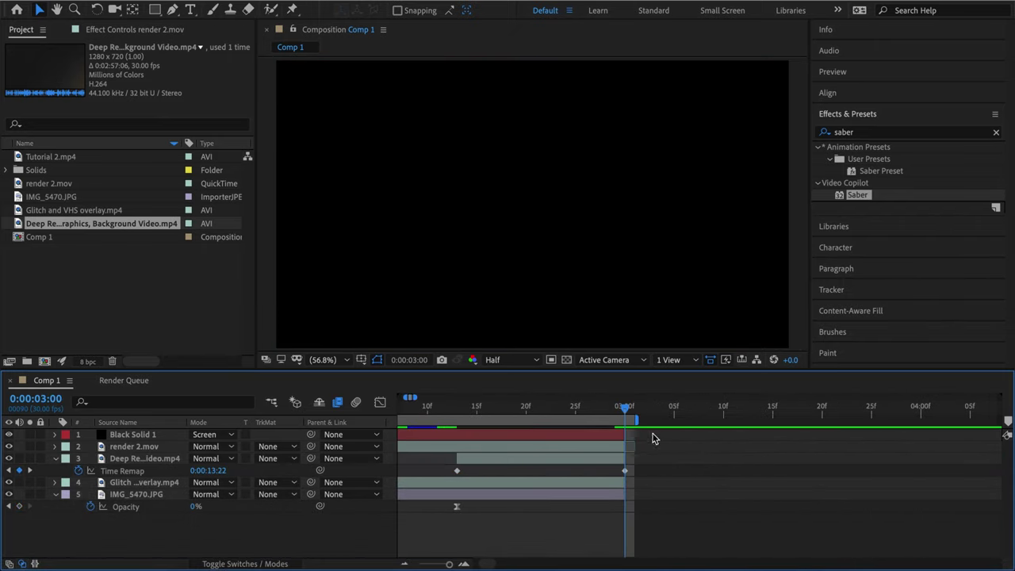
{"action": "left_click", "coordinate": [208, 458]}
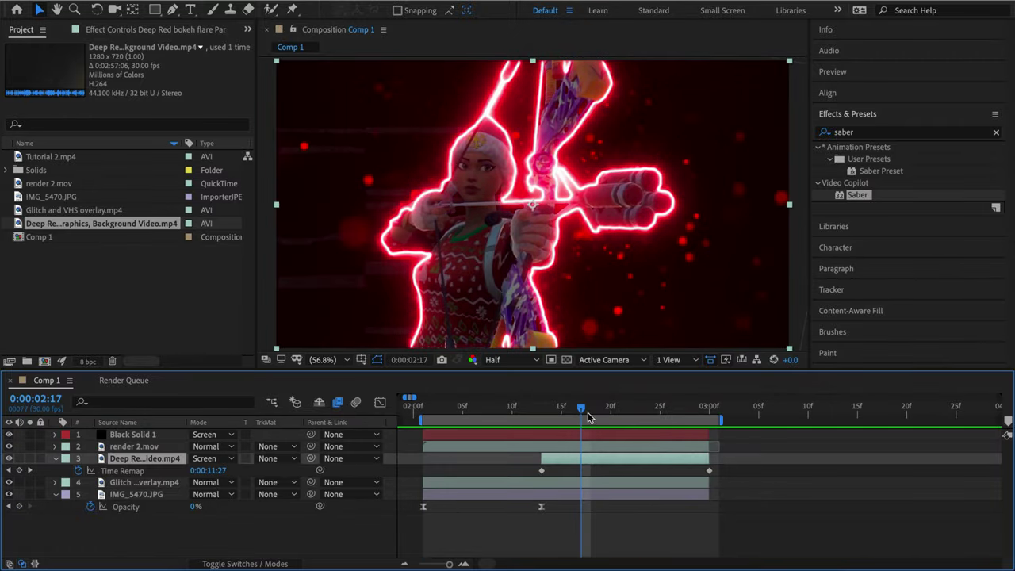
{"action": "left_click_drag", "start_coordinate": [427, 408], "coordinate": [541, 408]}
{"action": "key", "text": "super+a"}
- Pre-compose all layers into Pre-comp 1 and apply S_BlurMoCurves (OUT IN IN) to it
{"action": "right_click", "coordinate": [493, 476]}
{"action": "left_click", "coordinate": [600, 491]}
{"action": "left_click", "coordinate": [607, 310]}
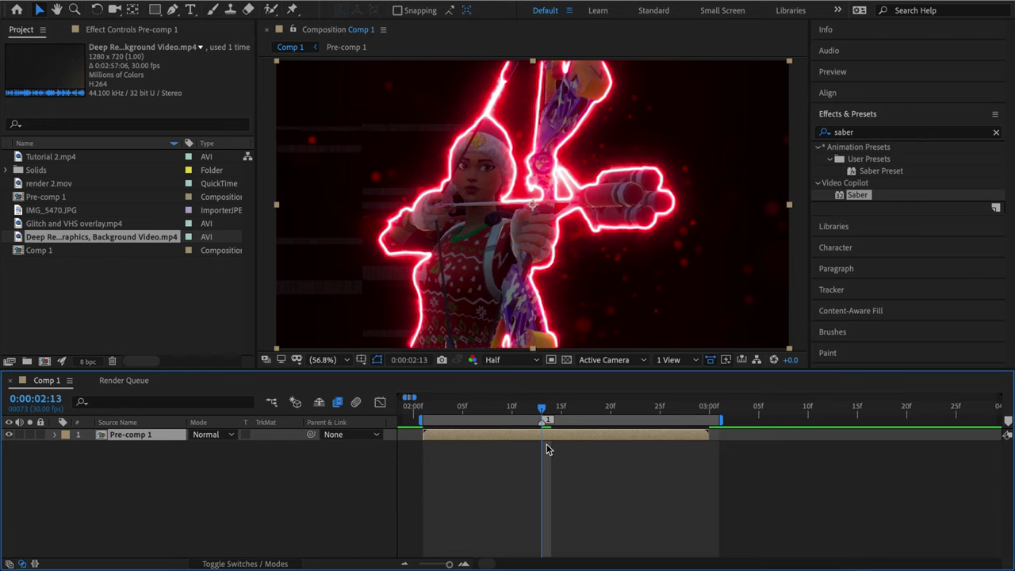
{"action": "left_click", "coordinate": [872, 132]}
{"action": "type", "text": "s_blu"}
{"action": "double_click", "coordinate": [920, 182]}
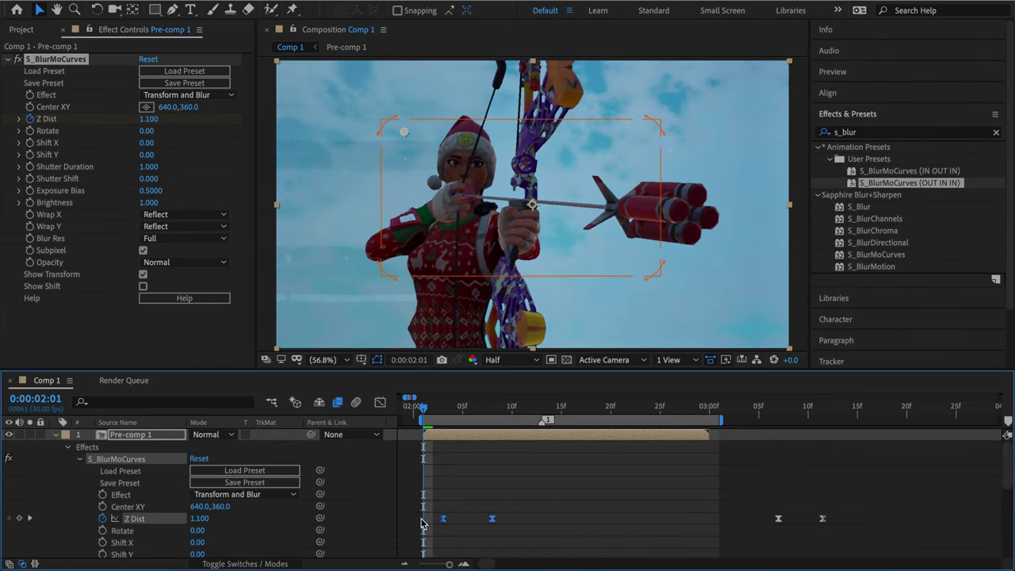
- Retime the zoom-blur by shifting the first Z Dist keyframes later and the last ones earlier
{"action": "left_click_drag", "start_coordinate": [451, 519], "coordinate": [480, 522]}
{"action": "key", "text": "space"}
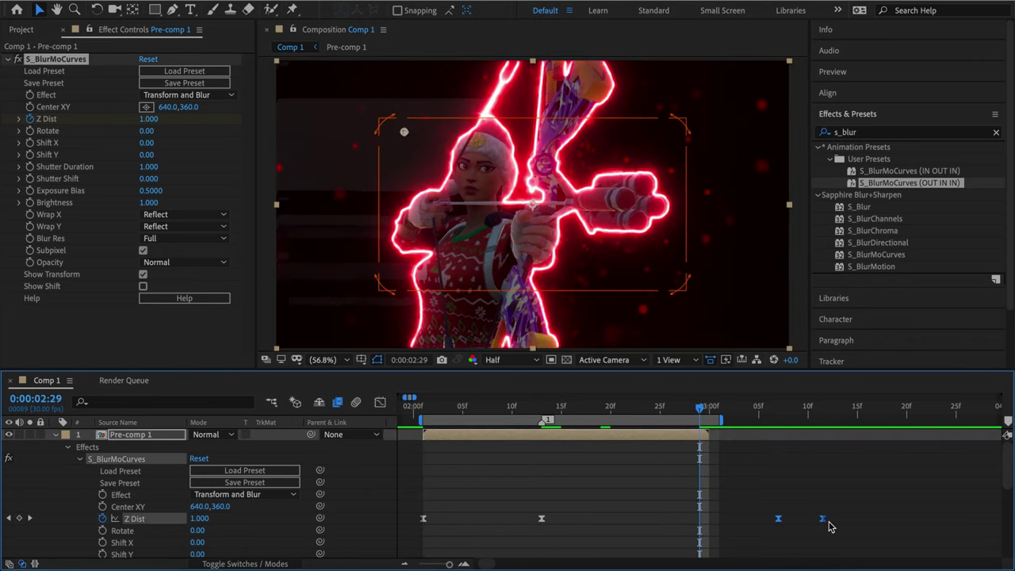
{"action": "left_click_drag", "start_coordinate": [822, 517], "coordinate": [700, 518]}
{"action": "left_click_drag", "start_coordinate": [778, 517], "coordinate": [629, 517]}
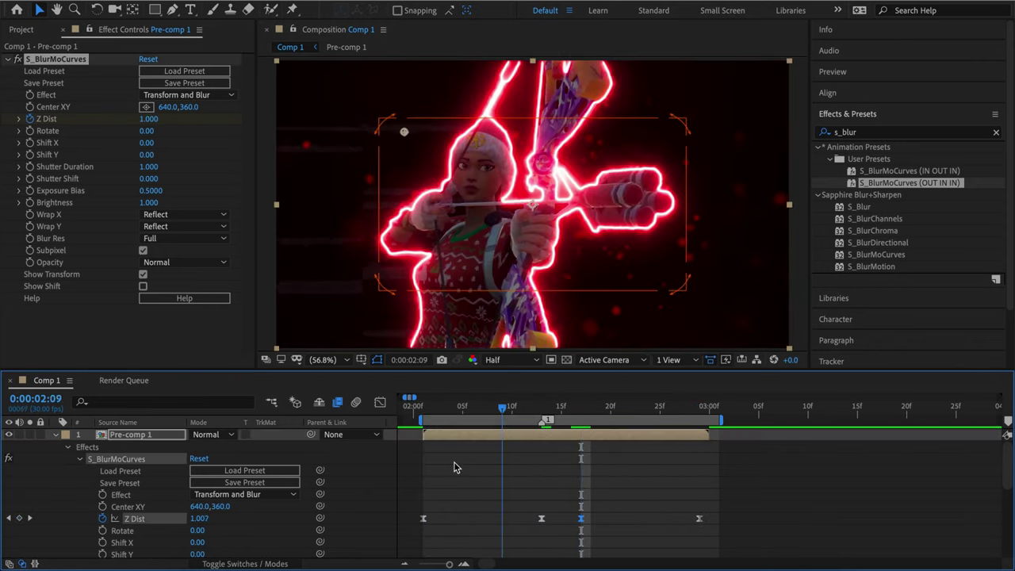
- Set the zoom-blur Center XY to 985.0,771.9 and preview the transition
{"action": "left_click_drag", "start_coordinate": [406, 133], "coordinate": [474, 214]}
{"action": "left_click", "coordinate": [354, 505]}
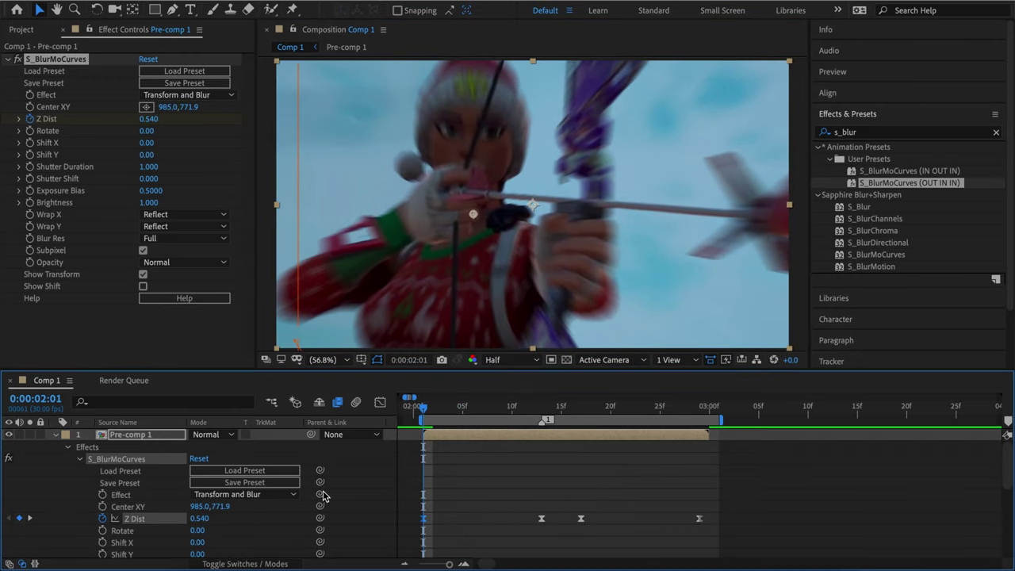
{"action": "key", "text": "space"}
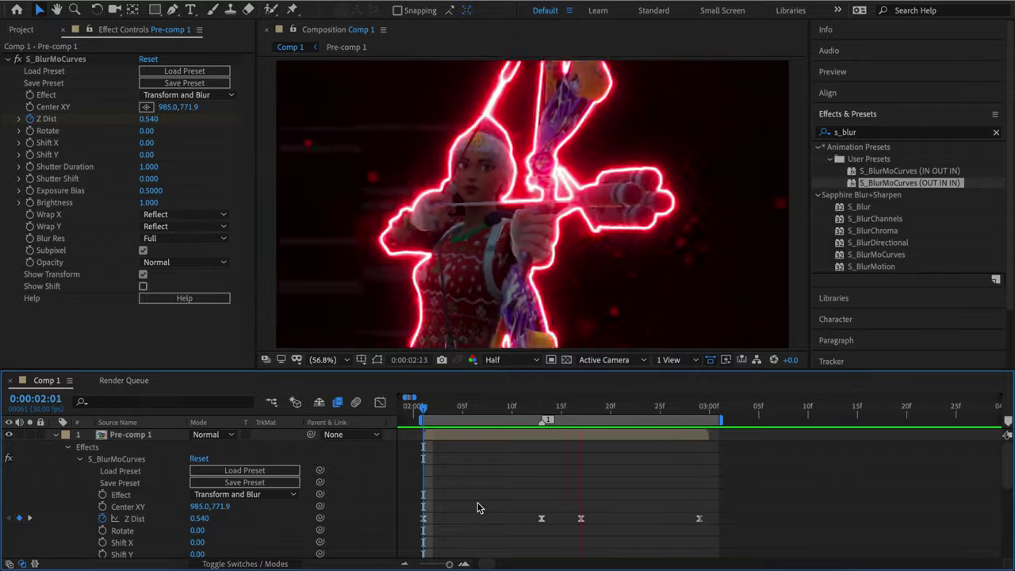
{"action": "key", "text": "space"}
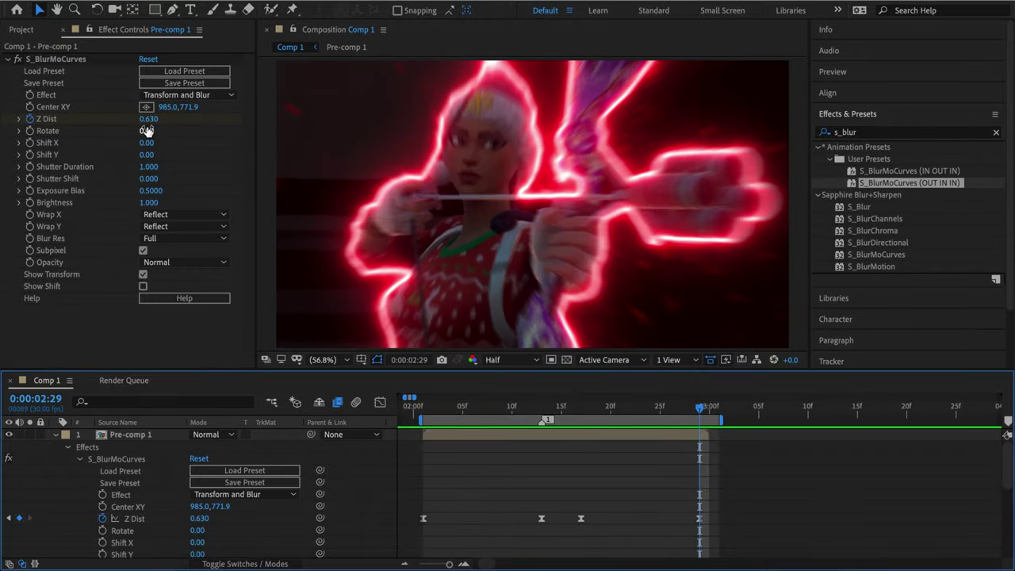
{"action": "key", "text": "space"}
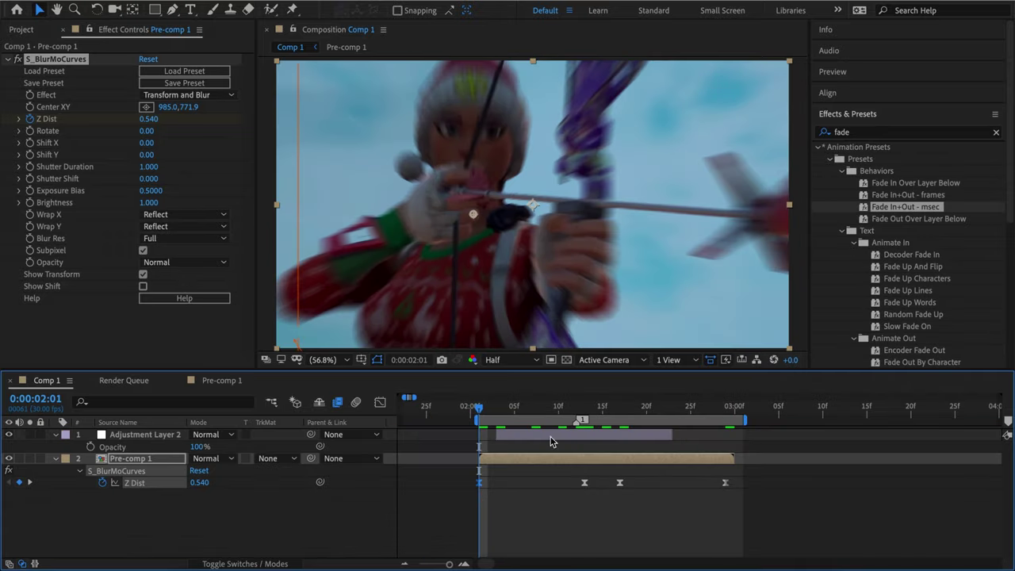
- Find the 0:00:02:14 cut point using the Z Dist keyframes and value curve
{"action": "key", "text": "space"}
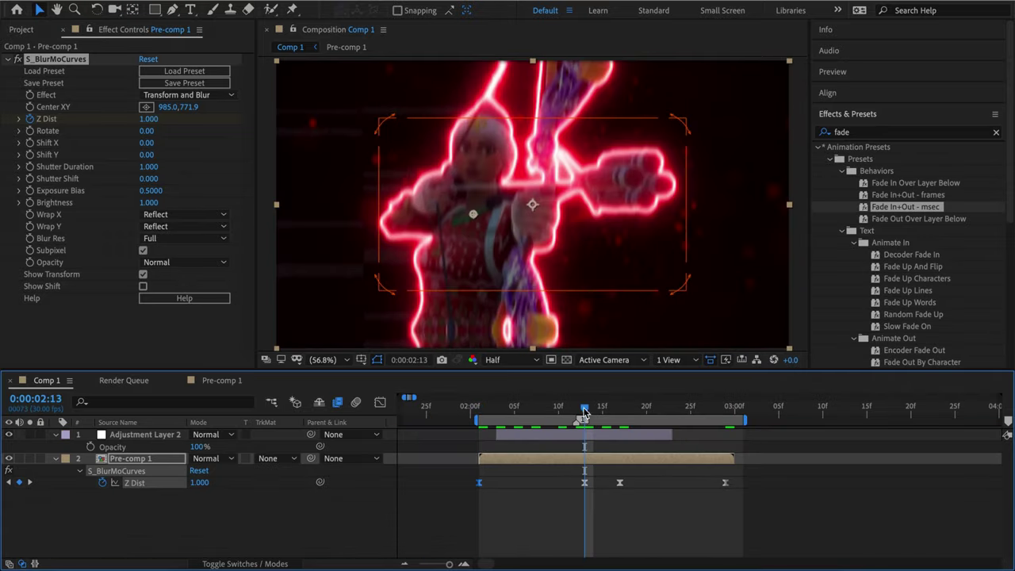
{"action": "left_click_drag", "start_coordinate": [584, 412], "coordinate": [626, 508]}
{"action": "key", "text": "k"}
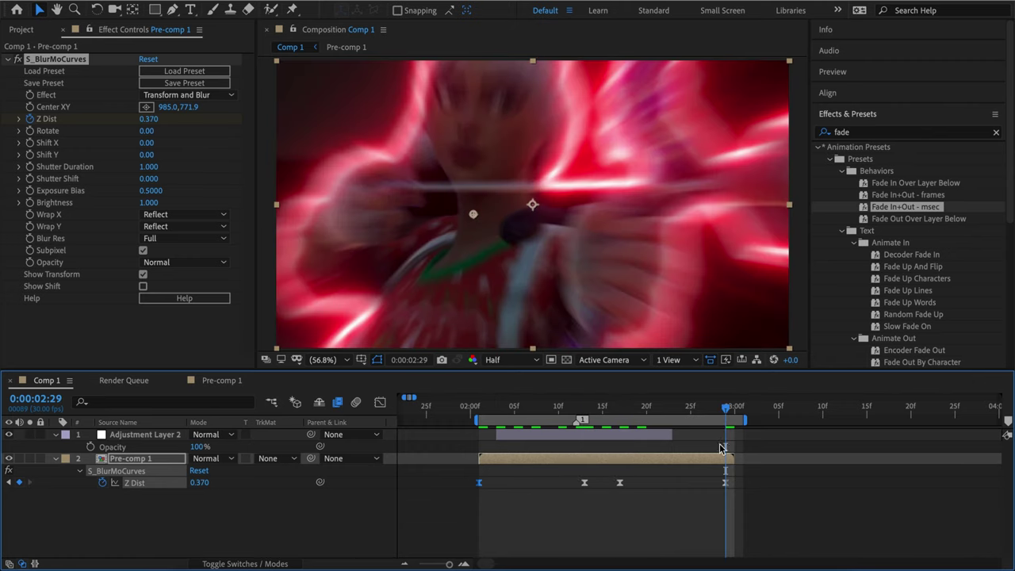
{"action": "left_click", "coordinate": [380, 402]}
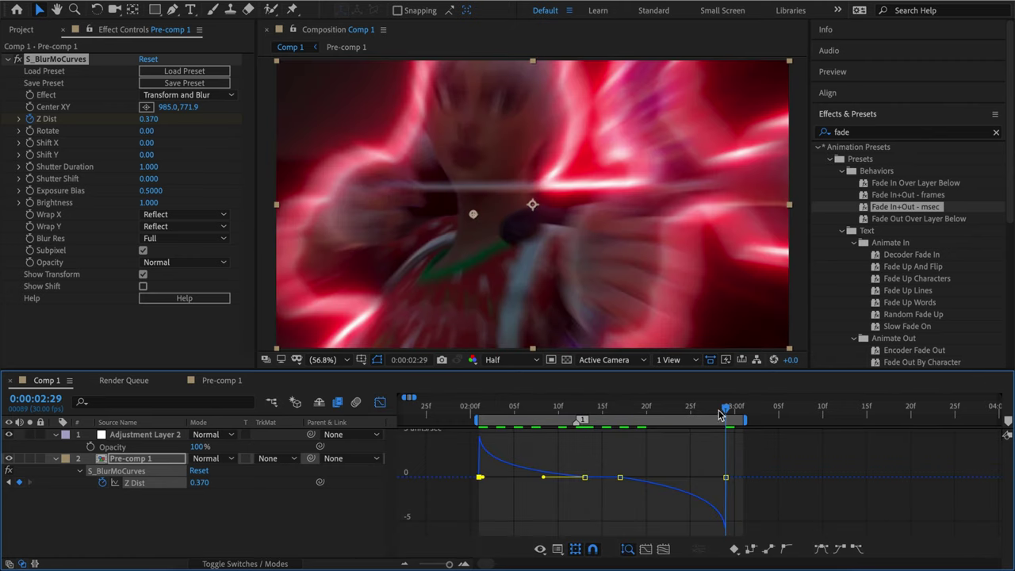
{"action": "key", "text": "Page_Up"}
{"action": "left_click_drag", "start_coordinate": [702, 407], "coordinate": [593, 408]}
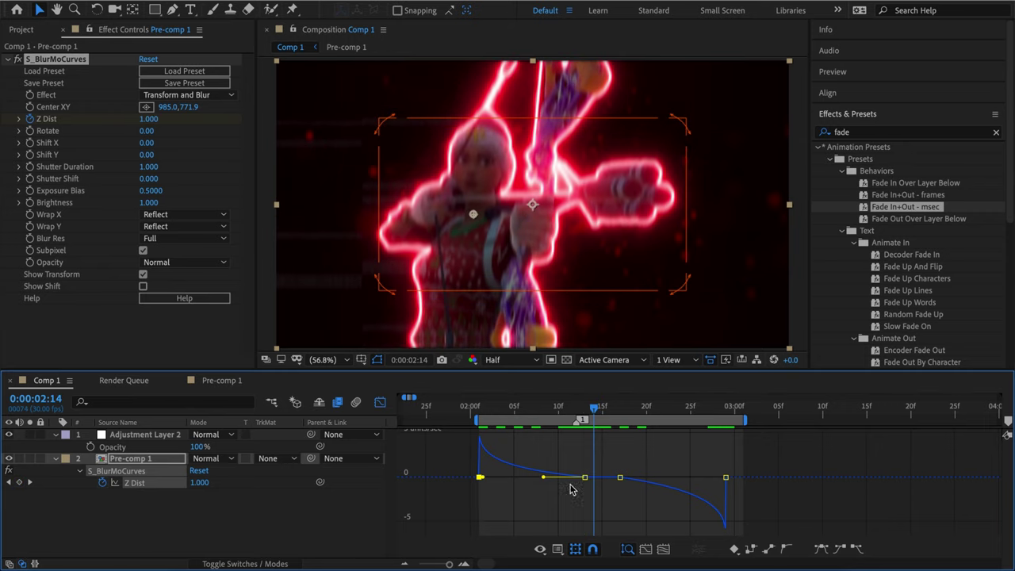
{"action": "left_click", "coordinate": [379, 401]}
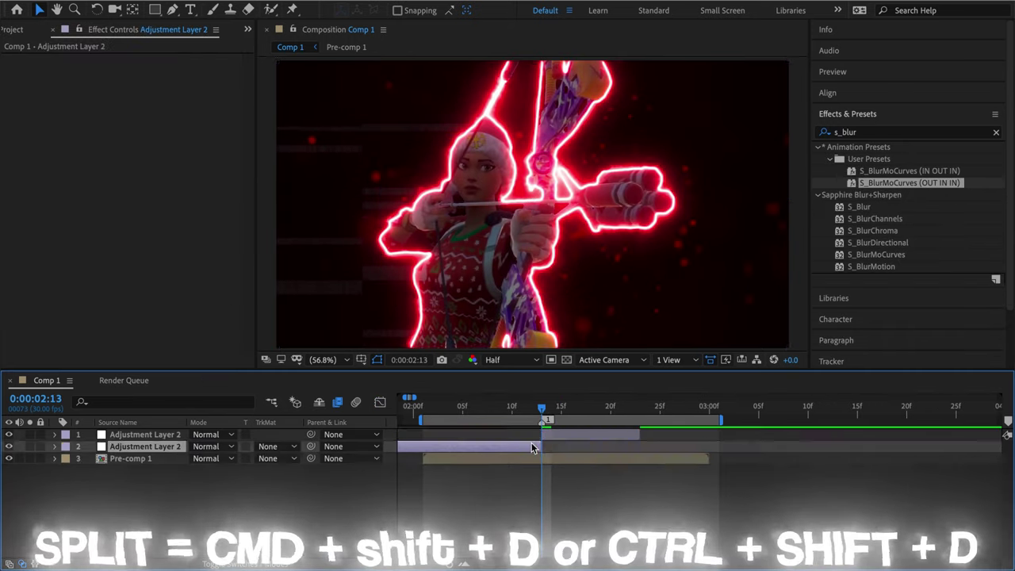
- Delete the earlier adjustment layer piece and extend its in-point back to about 0:00:02:03
{"action": "key", "text": "ctrl+3"}
{"action": "left_click_drag", "start_coordinate": [523, 434], "coordinate": [453, 440]}
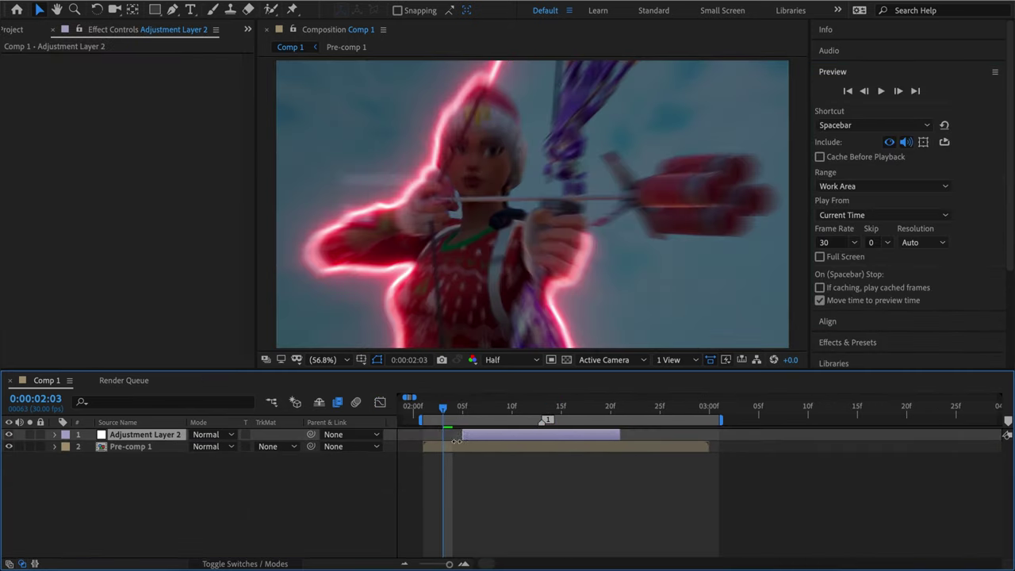
{"action": "key", "text": "space"}
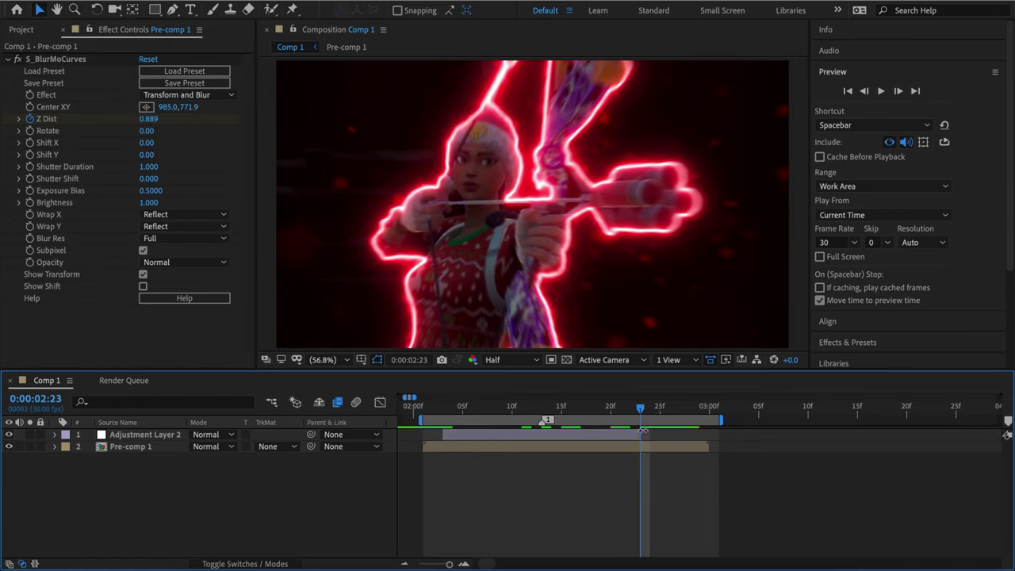
{"action": "key", "text": "ctrl+5"}
- Apply the S_DissolveShake Big preset to Adjustment Layer 2
{"action": "type", "text": "s_di"}
{"action": "double_click", "coordinate": [894, 195]}
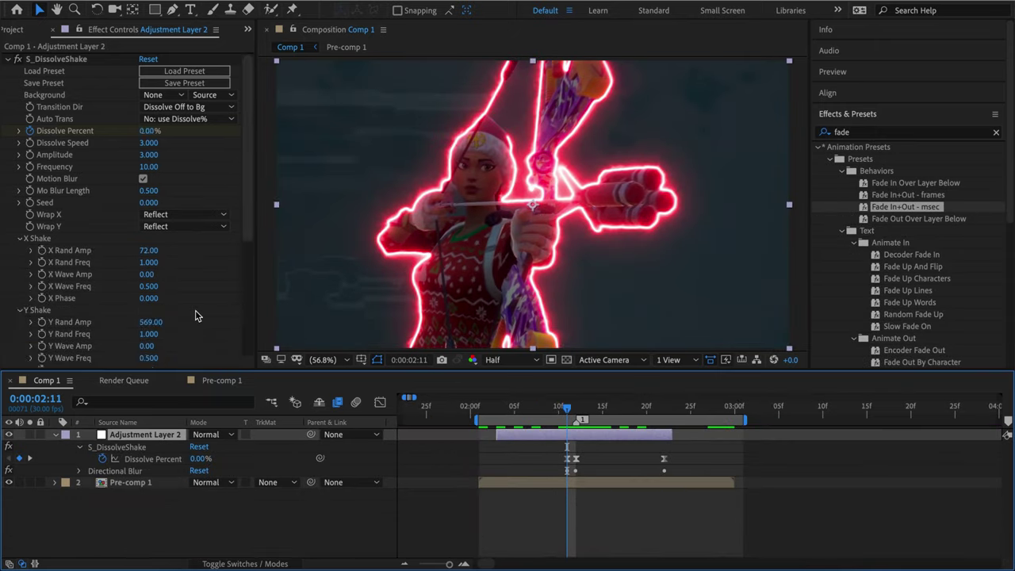
{"action": "scroll", "coordinate": [197, 316], "scroll_direction": "down", "scroll_amount": 5}
{"action": "scroll", "coordinate": [195, 284], "scroll_direction": "up", "scroll_amount": 5}
{"action": "key", "text": "Page_Down"}
{"action": "scroll", "coordinate": [214, 285], "scroll_direction": "down", "scroll_amount": 3}
{"action": "scroll", "coordinate": [216, 286], "scroll_direction": "up", "scroll_amount": 3}
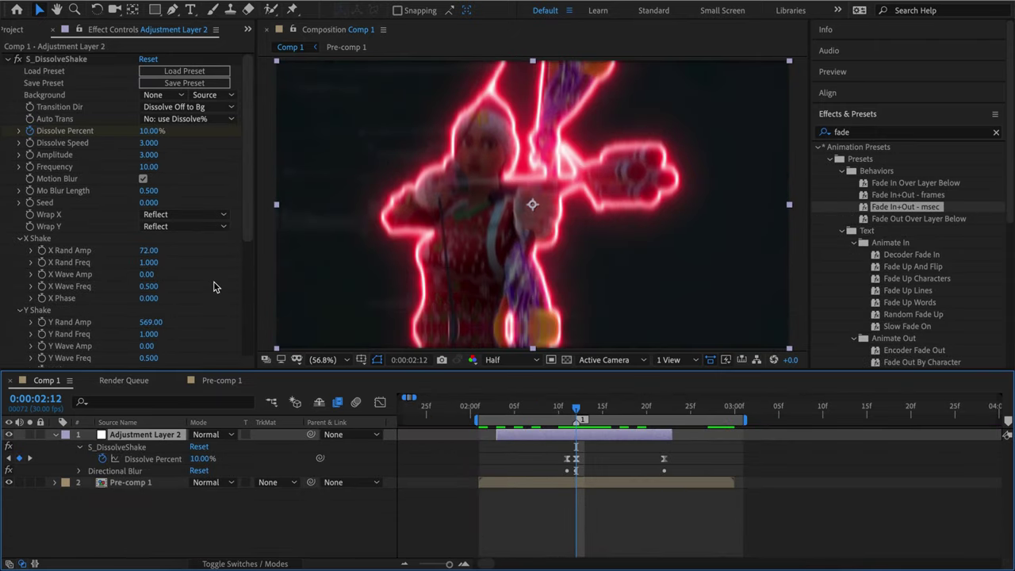
{"action": "scroll", "coordinate": [218, 309], "scroll_direction": "down", "scroll_amount": 5}
{"action": "scroll", "coordinate": [222, 317], "scroll_direction": "up", "scroll_amount": 5}
- Check the Dissolve Percent graph, then add Directional Blur to Adjustment Layer 2
{"action": "left_click", "coordinate": [152, 458]}
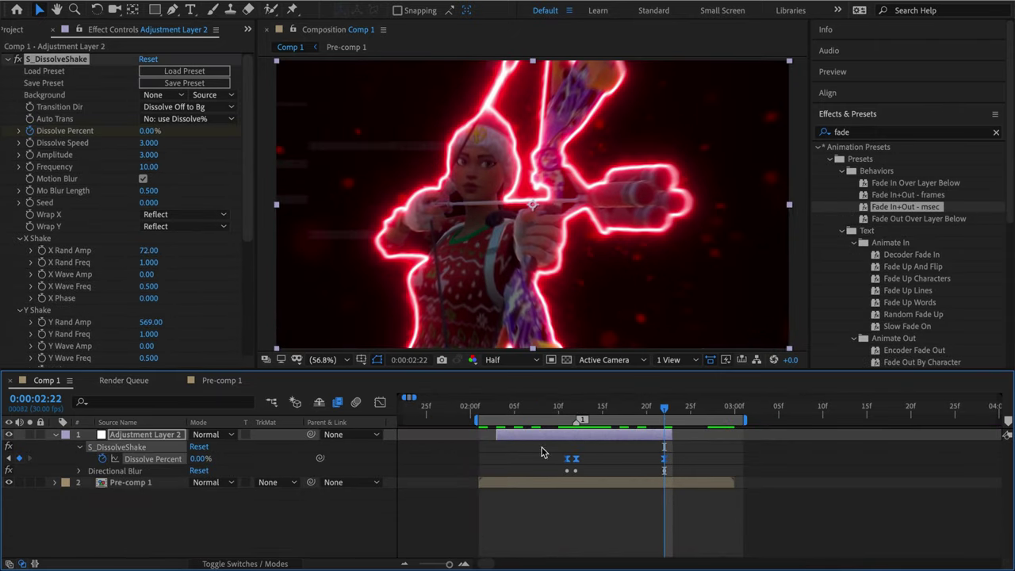
{"action": "left_click", "coordinate": [380, 402]}
{"action": "right_click", "coordinate": [617, 462]}
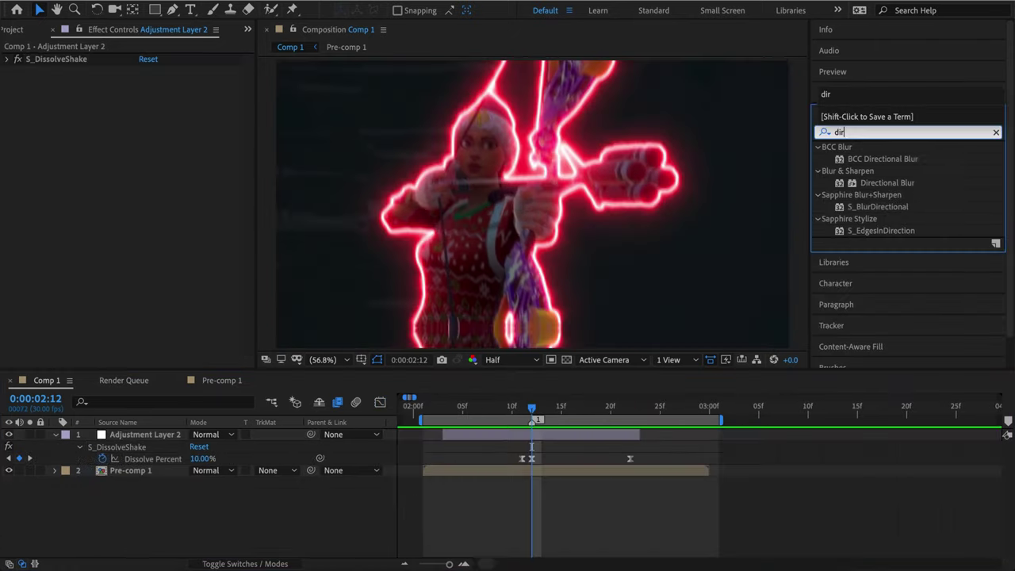
{"action": "left_click_drag", "start_coordinate": [886, 182], "coordinate": [547, 434]}
- Keyframe Blur Length from 8.0 at 2:12 to 0.0 at 2:22, with eased keyframes
{"action": "left_click", "coordinate": [30, 123]}
{"action": "key", "text": "u"}
{"action": "key", "text": "u"}
{"action": "scroll", "coordinate": [486, 492], "scroll_direction": "up", "scroll_amount": 3}
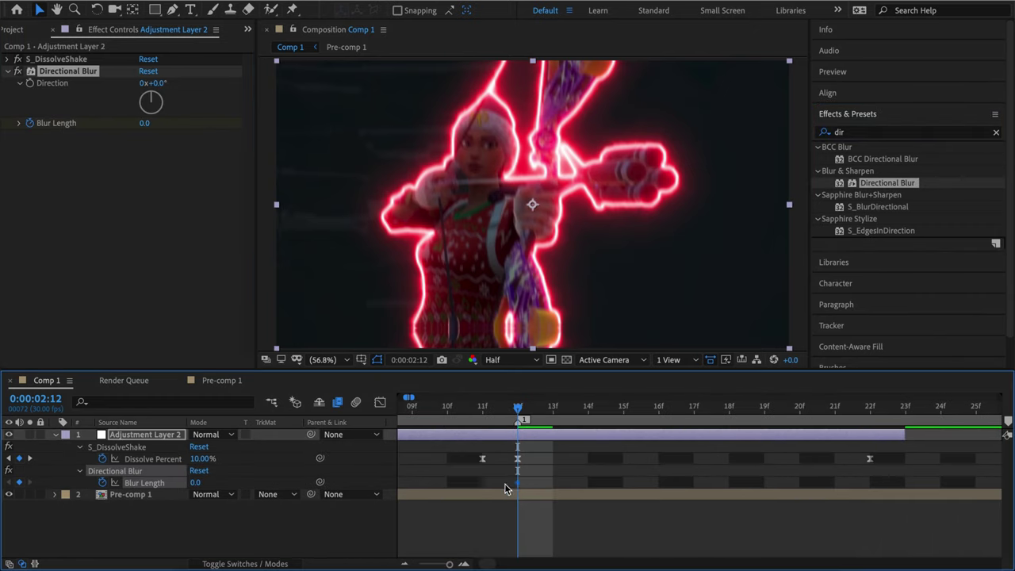
{"action": "left_click_drag", "start_coordinate": [143, 124], "coordinate": [149, 127]}
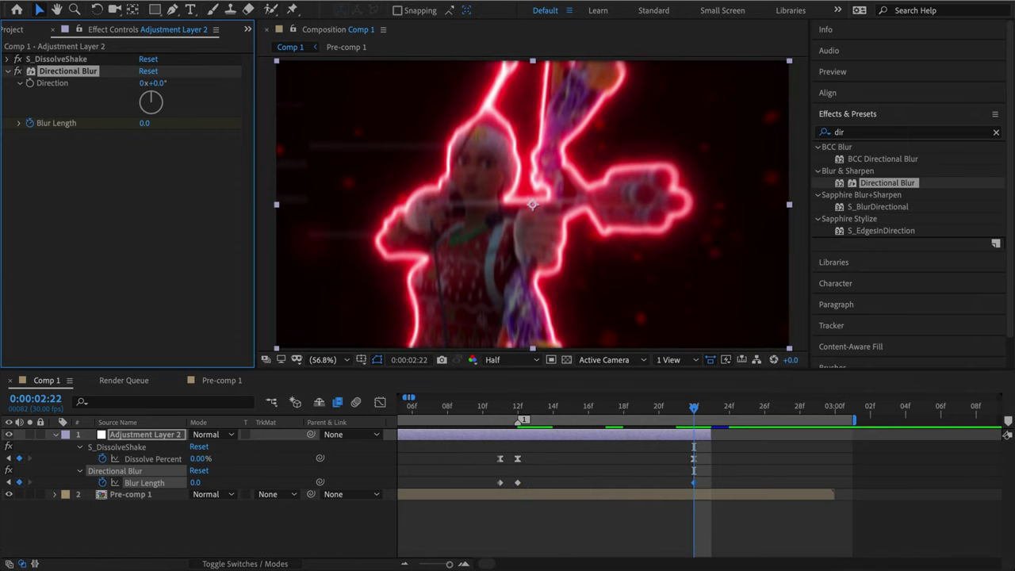
{"action": "left_click_drag", "start_coordinate": [706, 479], "coordinate": [521, 491]}
{"action": "key", "text": "shift+F3"}
{"action": "left_click", "coordinate": [539, 549]}
{"action": "left_click", "coordinate": [662, 521]}
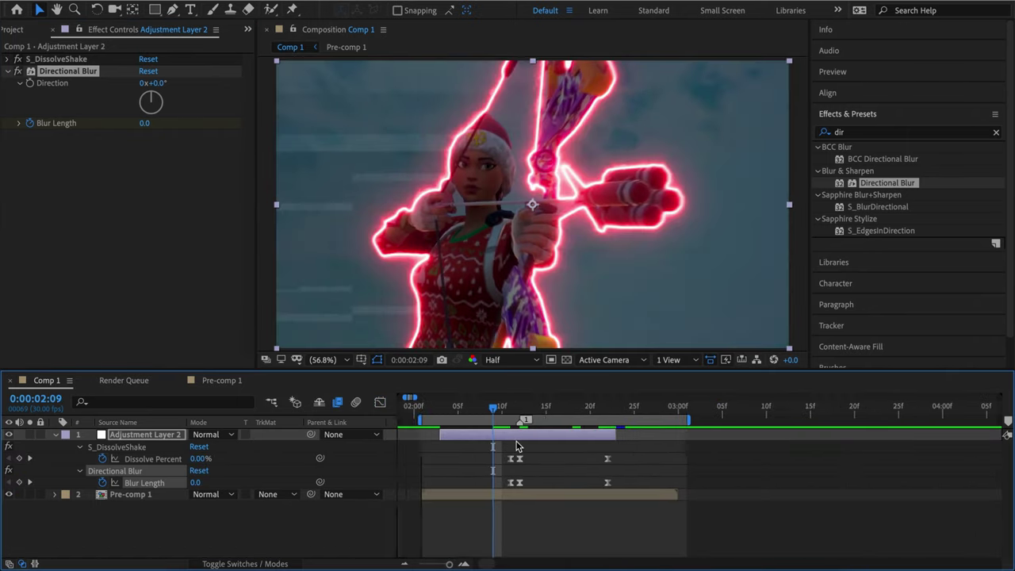
{"action": "key", "text": "t"}
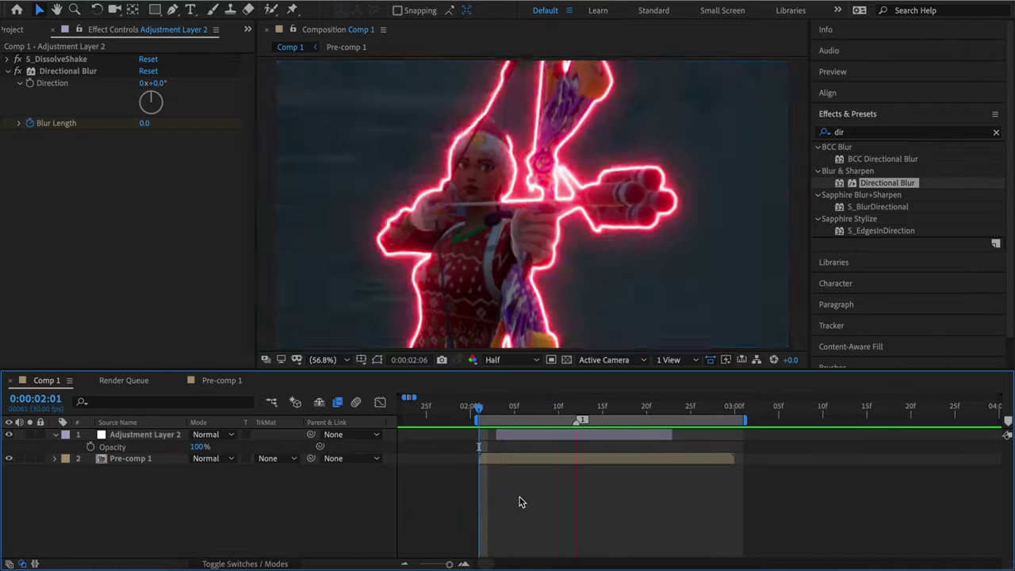